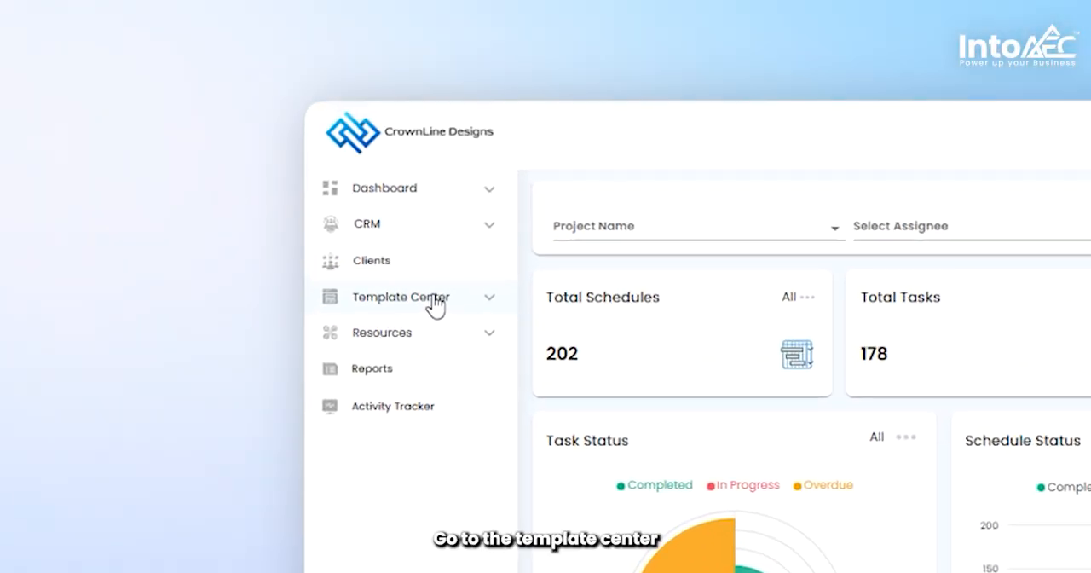
- Open the schedule templates list in the Template Center and collapse the navigation sidebar
{"action": "left_click", "coordinate": [242, 237]}
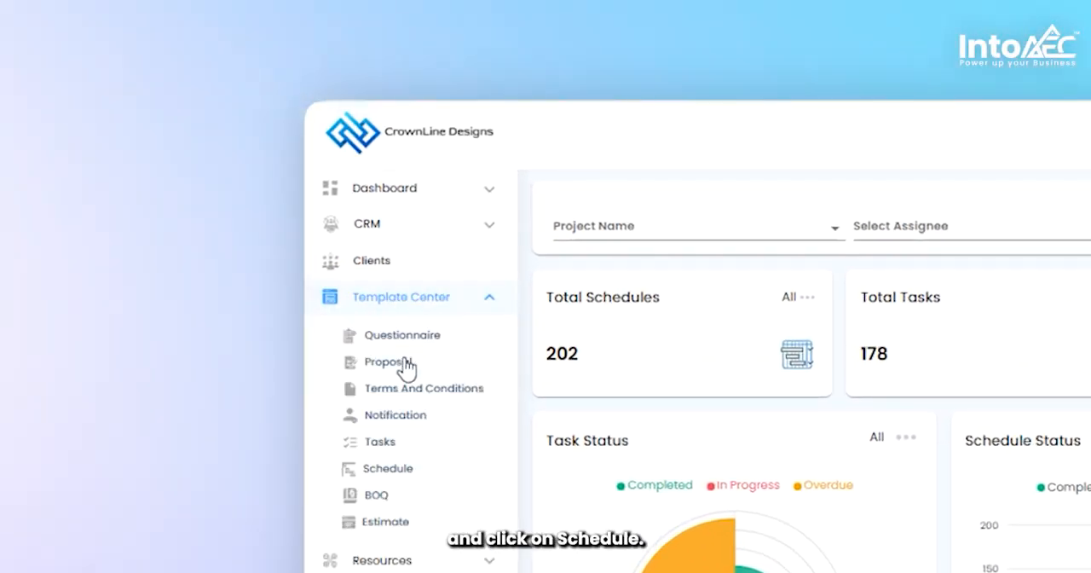
{"action": "left_click", "coordinate": [411, 480]}
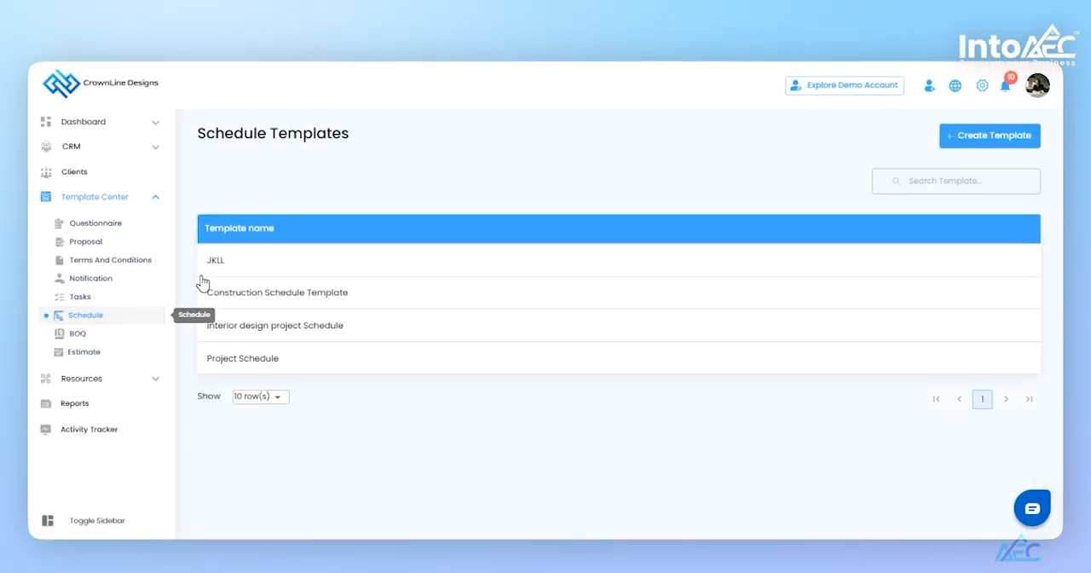
{"action": "left_click", "coordinate": [100, 522]}
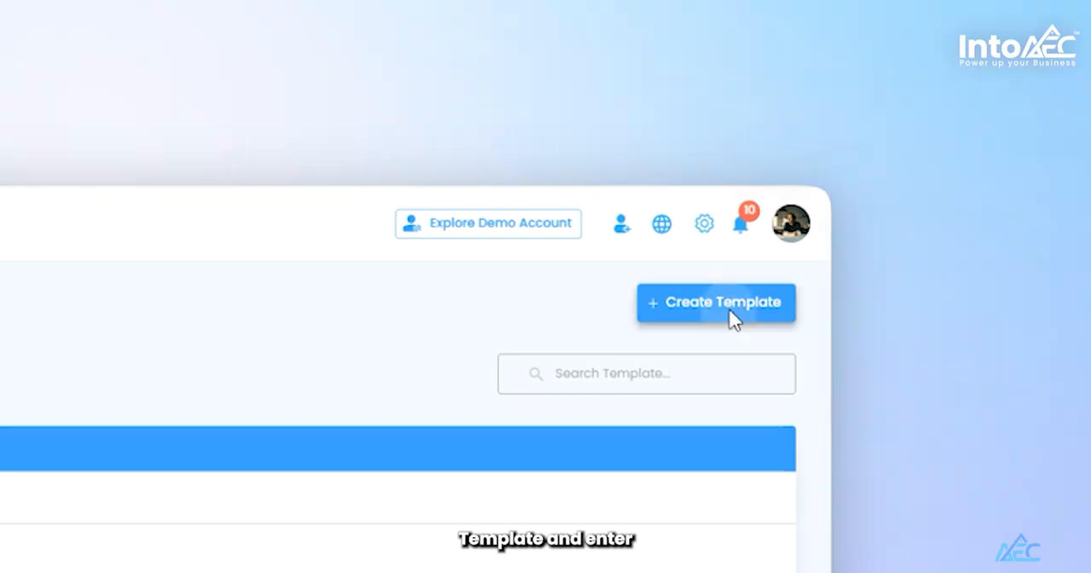
- Create a new schedule template named "Foundation"
{"action": "left_click", "coordinate": [731, 312]}
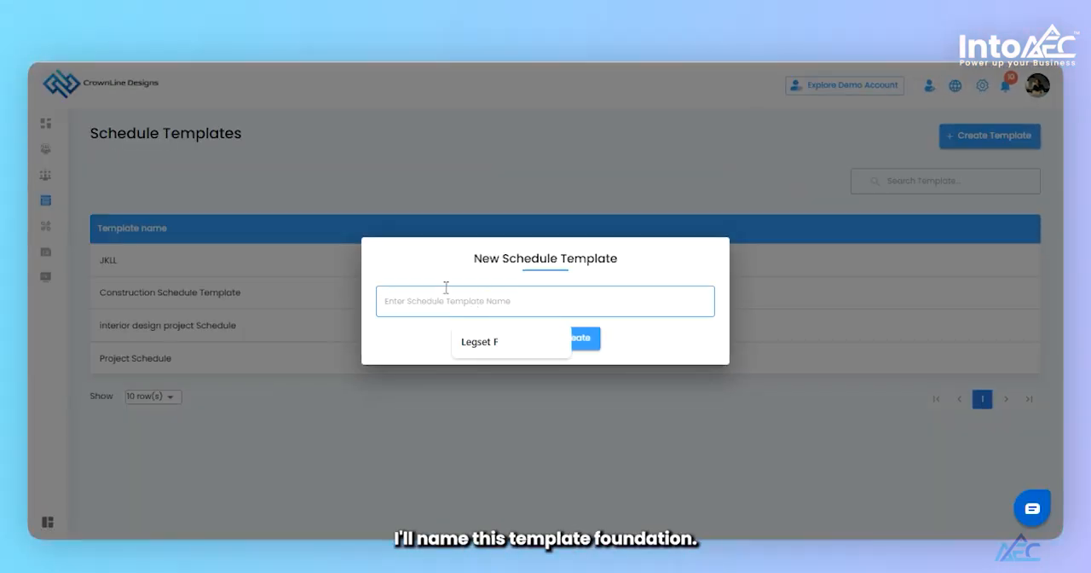
{"action": "type", "text": "Fou"}
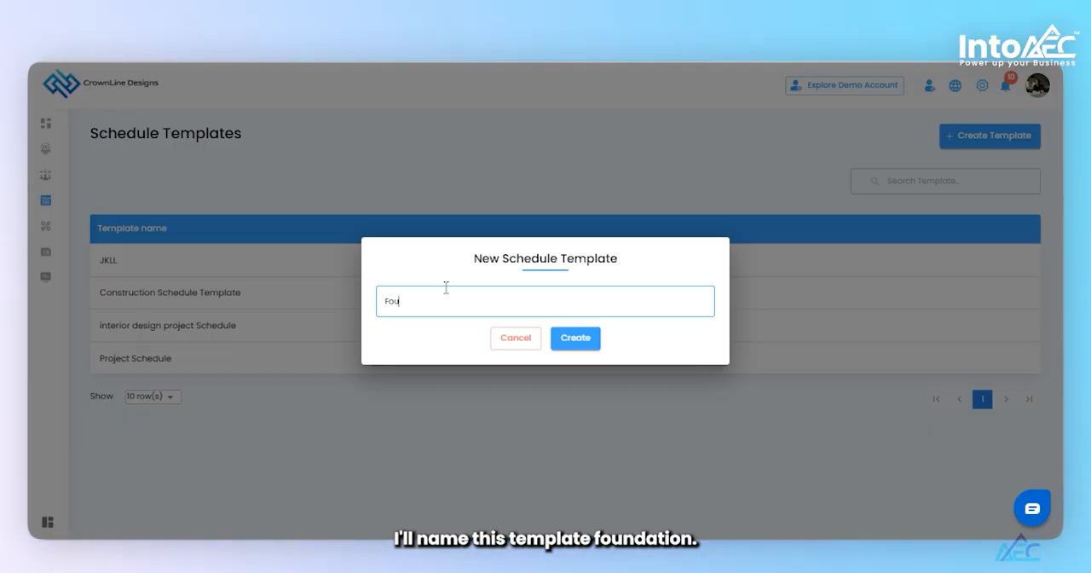
{"action": "type", "text": "ndotion"}
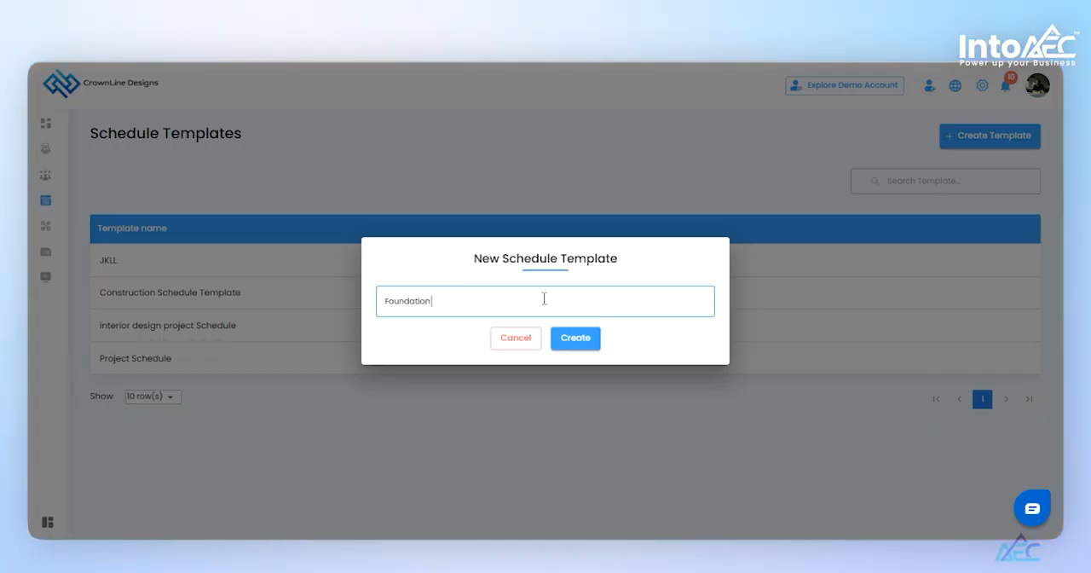
{"action": "left_click", "coordinate": [572, 339]}
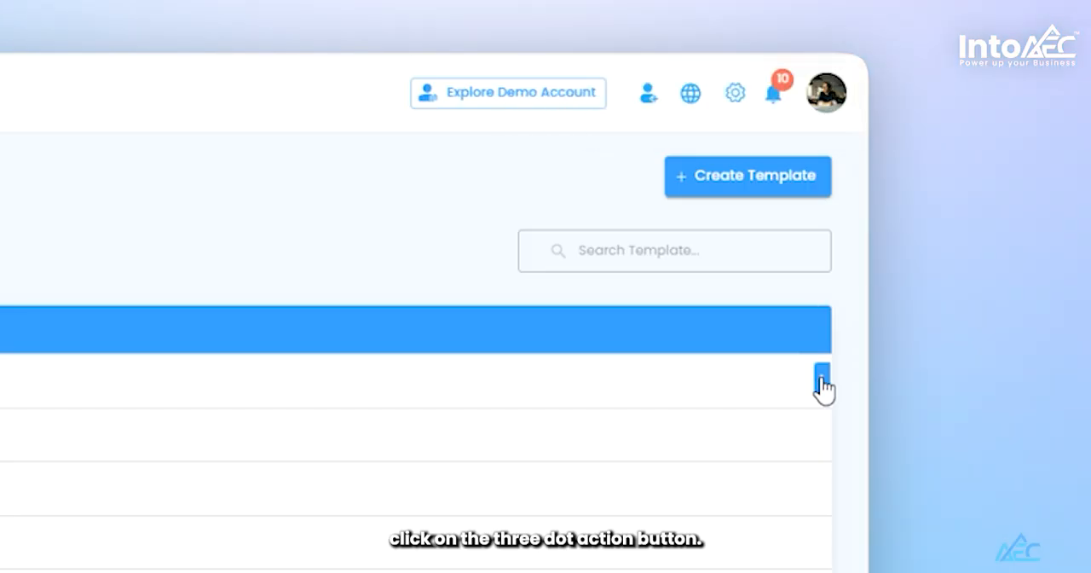
- Open the Foundation template for viewing and start a new schedule in it named "Foundation"
{"action": "left_click", "coordinate": [822, 382]}
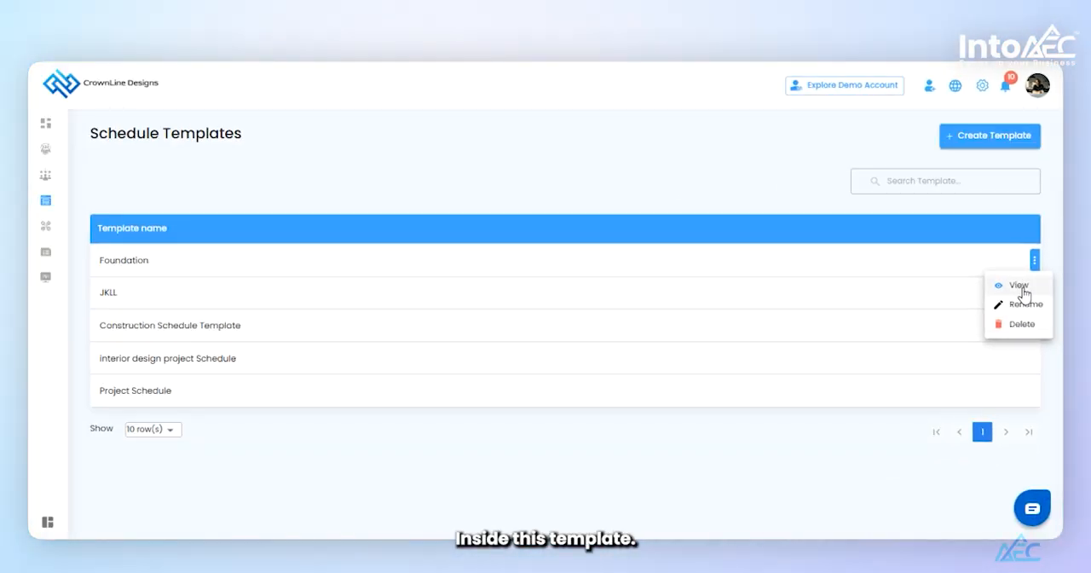
{"action": "left_click", "coordinate": [1021, 288]}
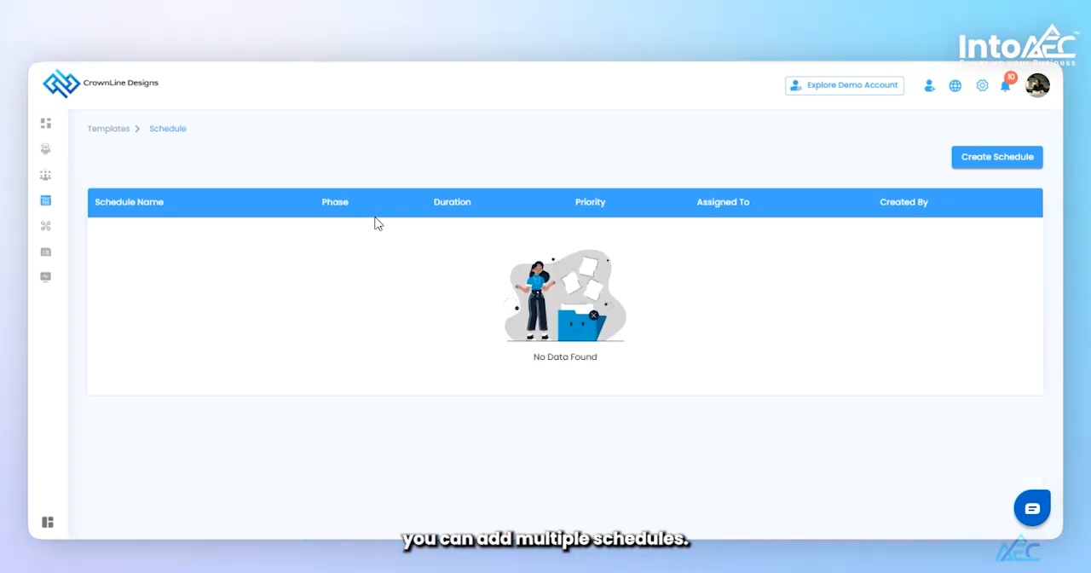
{"action": "left_click", "coordinate": [998, 158]}
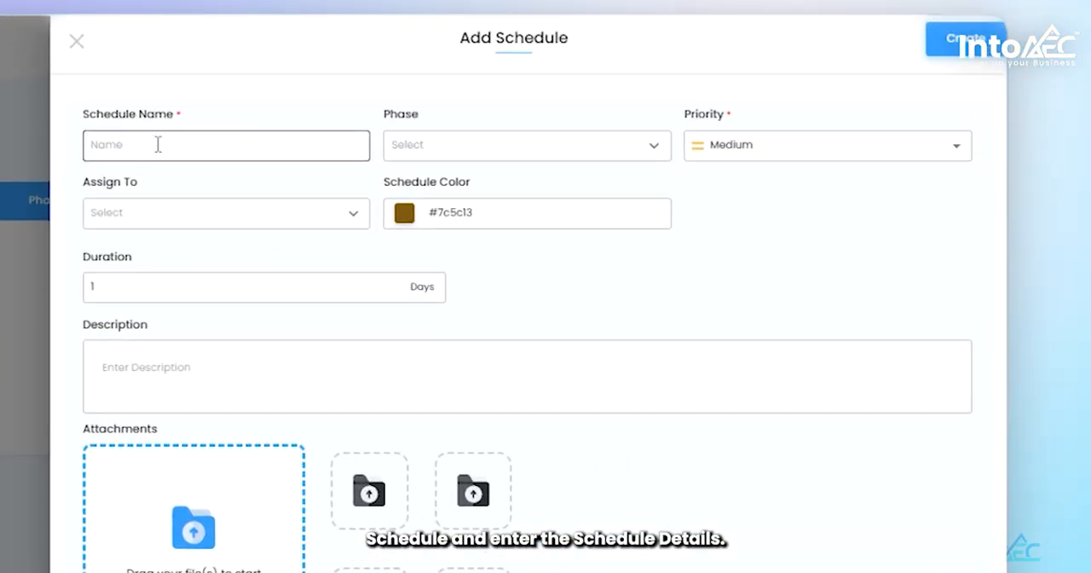
{"action": "left_click", "coordinate": [156, 145]}
{"action": "left_click", "coordinate": [141, 175]}
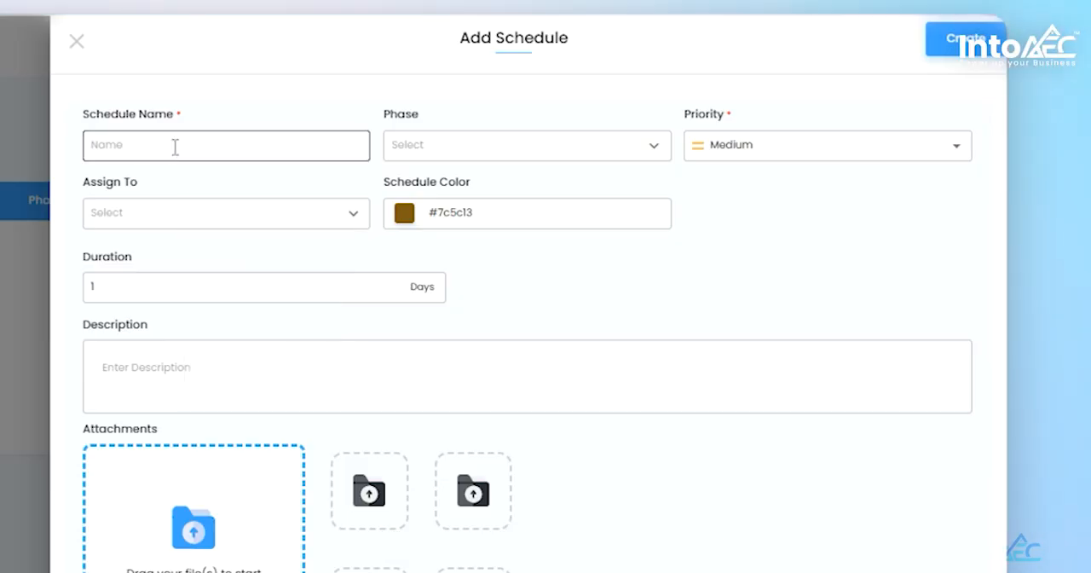
{"action": "left_click", "coordinate": [174, 147]}
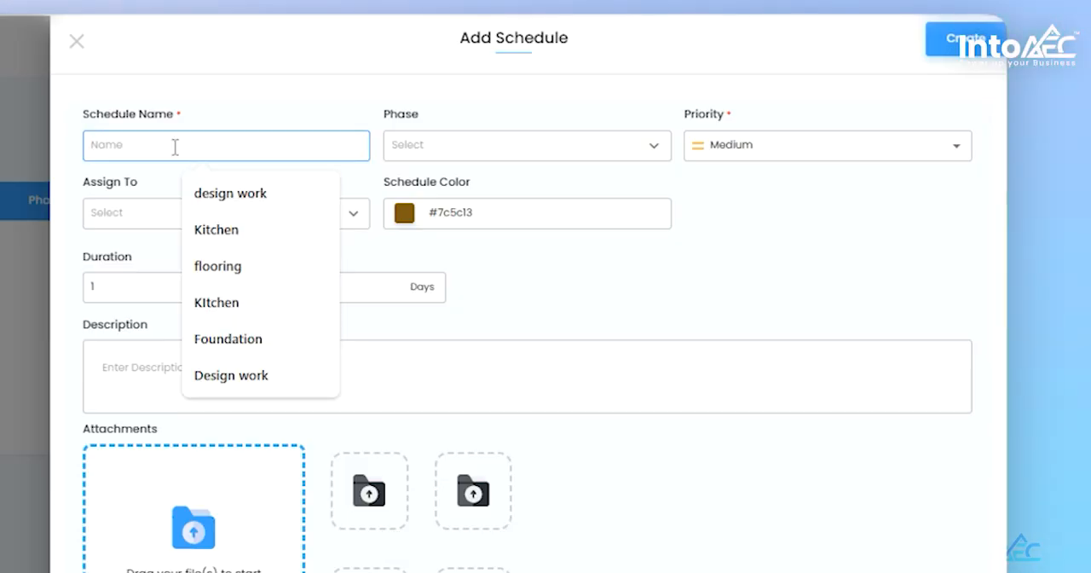
{"action": "type", "text": "Foundation"}
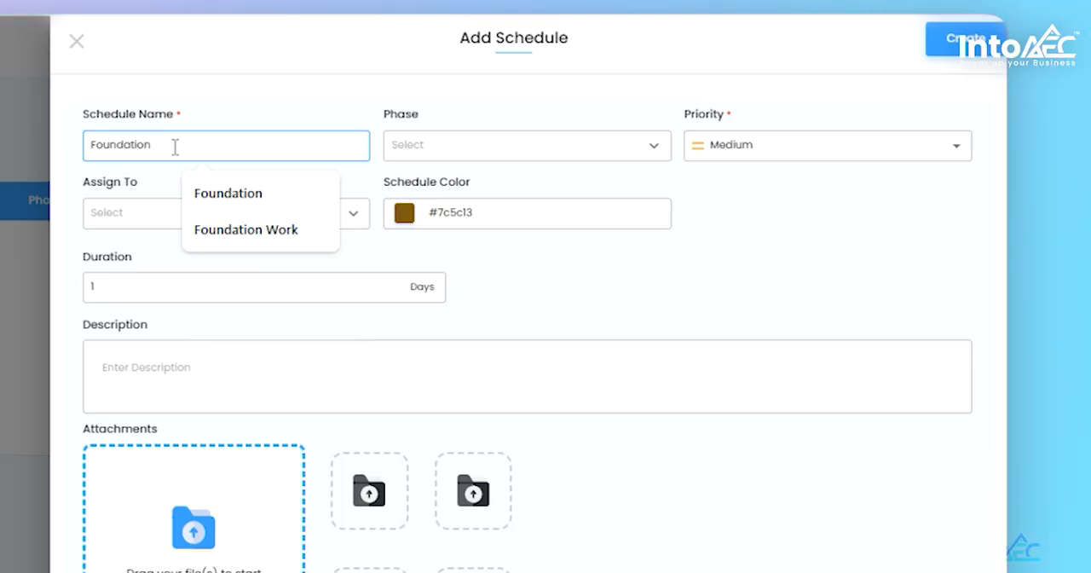
{"action": "left_click", "coordinate": [276, 114]}
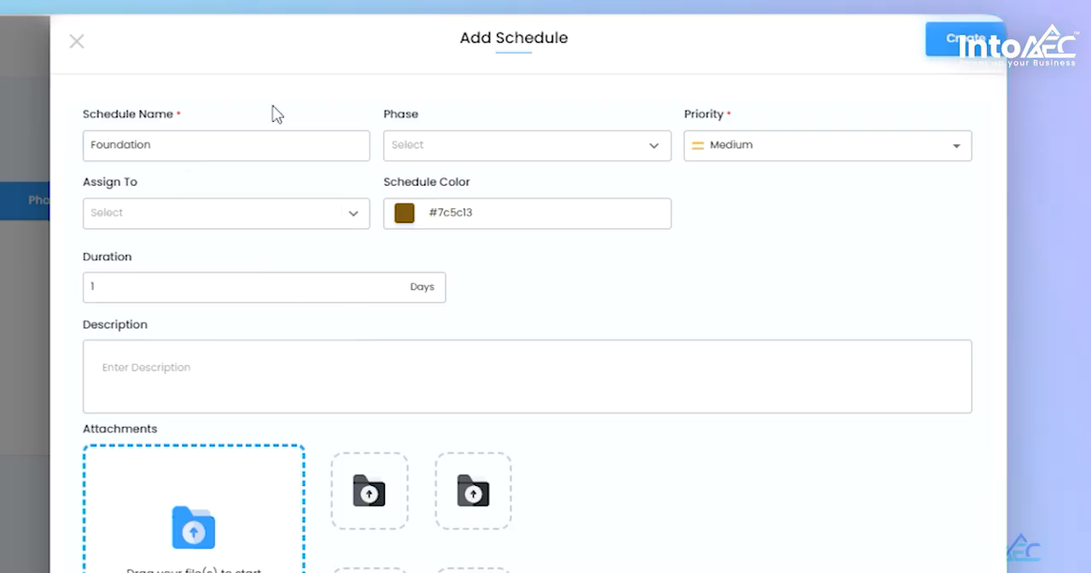
- Set the Foundation schedule's priority to High and assign it to a team member
{"action": "left_click", "coordinate": [552, 153]}
{"action": "left_click", "coordinate": [523, 121]}
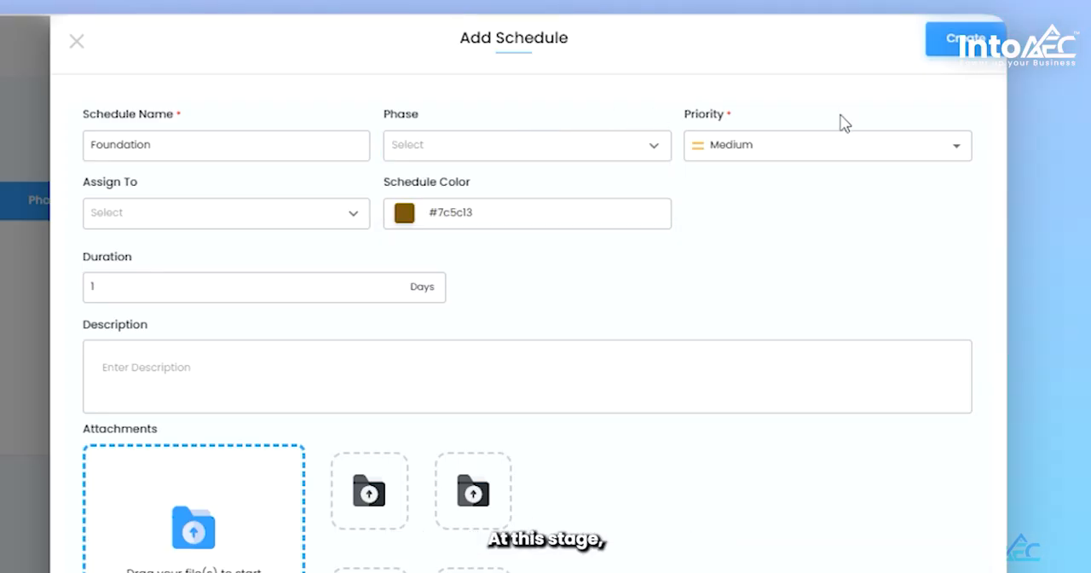
{"action": "left_click", "coordinate": [965, 163]}
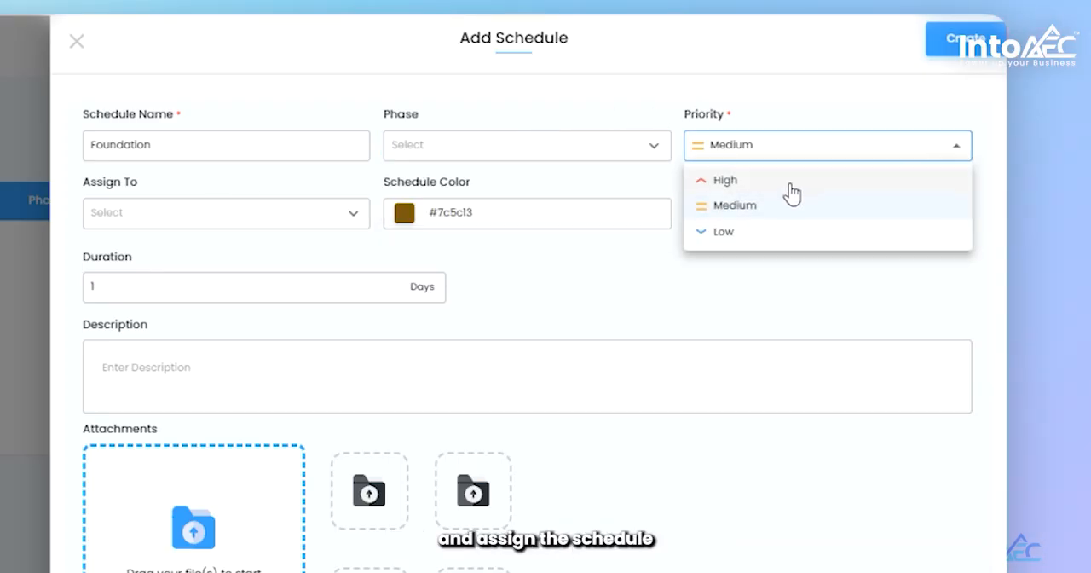
{"action": "left_click", "coordinate": [779, 180]}
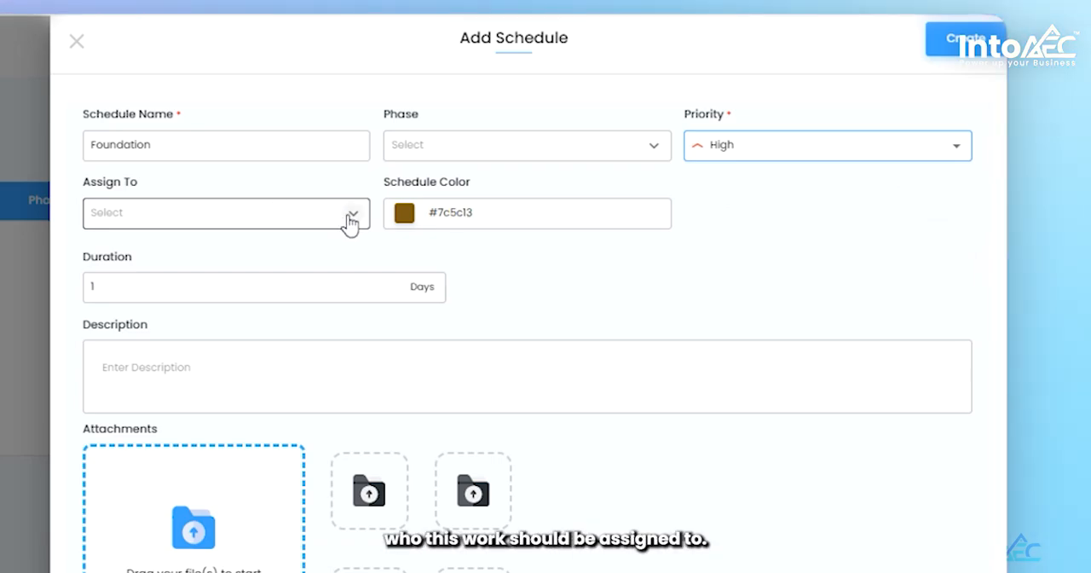
{"action": "left_click", "coordinate": [349, 220]}
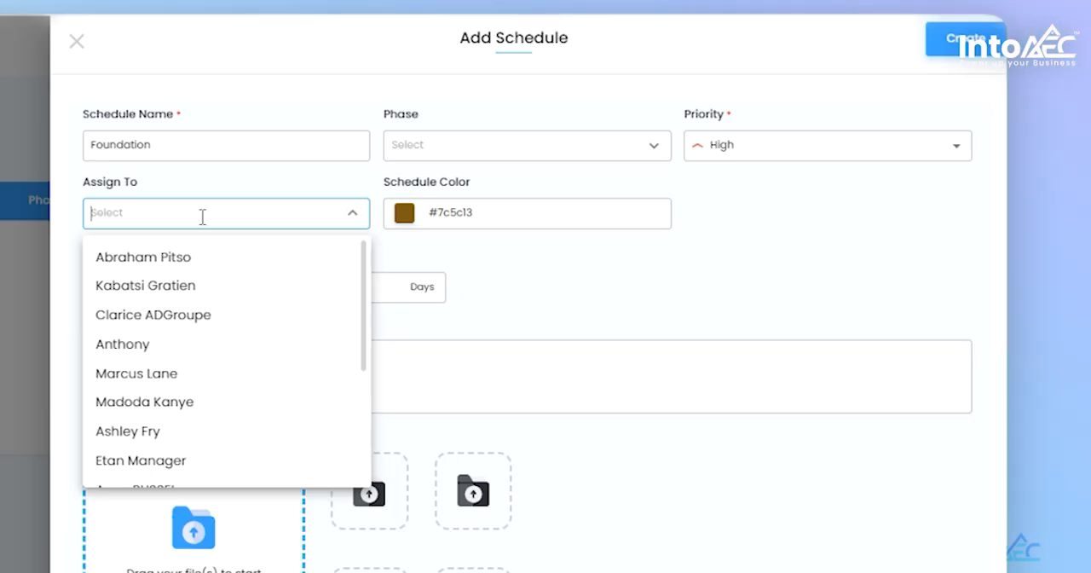
{"action": "type", "text": "m"}
{"action": "left_click", "coordinate": [153, 290]}
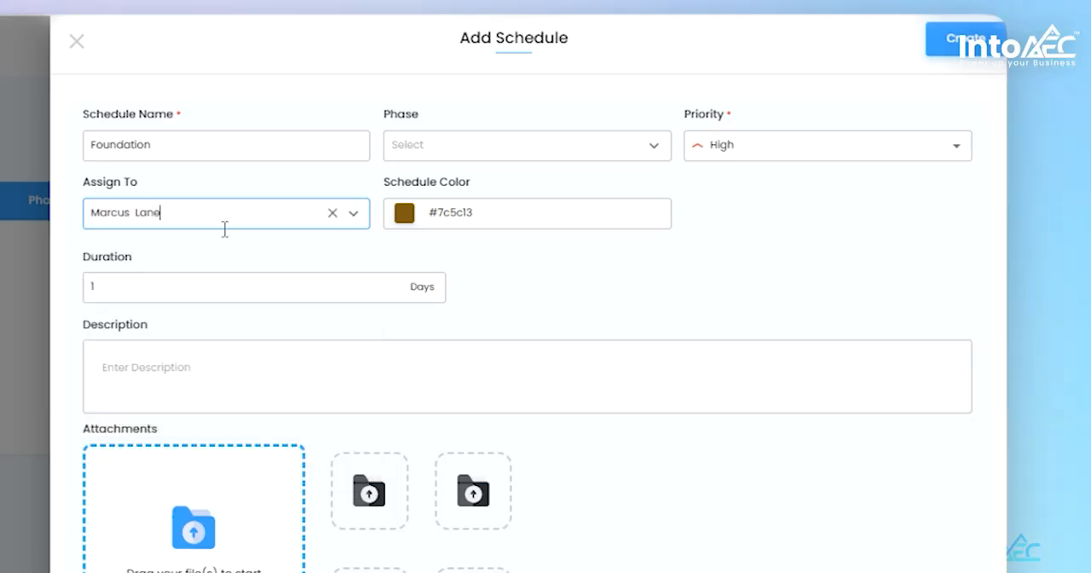
- Set the Foundation schedule's duration to 10 days and create the schedule
{"action": "left_click", "coordinate": [156, 290]}
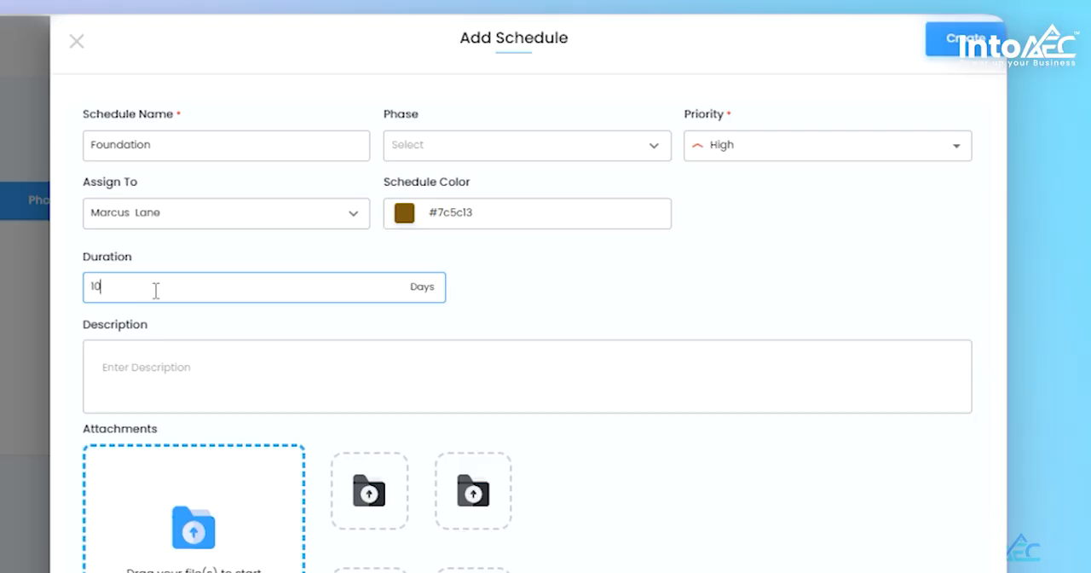
{"action": "type", "text": "10"}
{"action": "scroll", "coordinate": [231, 308], "scroll_direction": "down", "scroll_amount": 1}
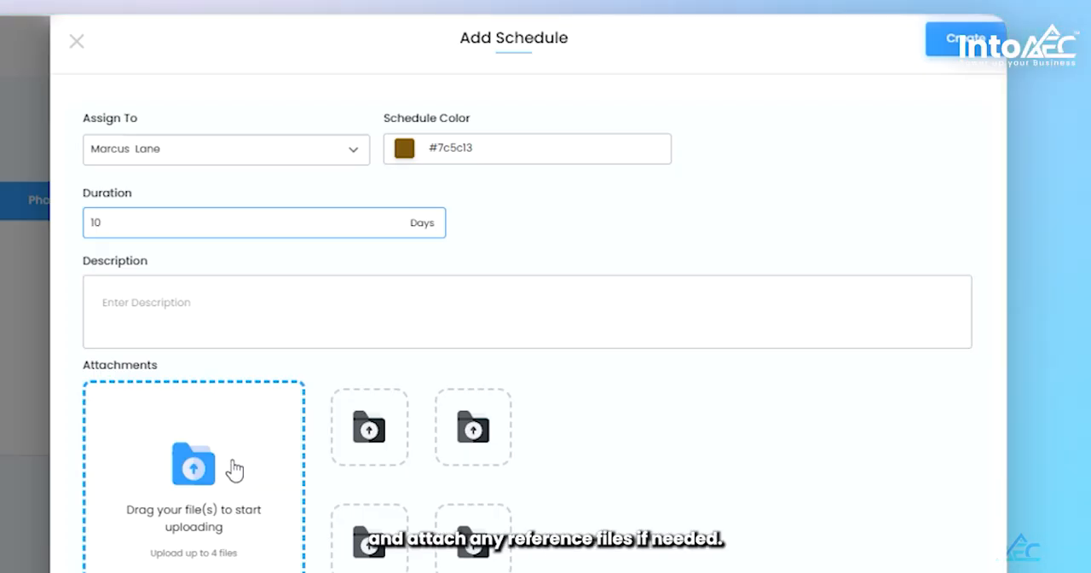
{"action": "scroll", "coordinate": [958, 375], "scroll_direction": "up", "scroll_amount": 1}
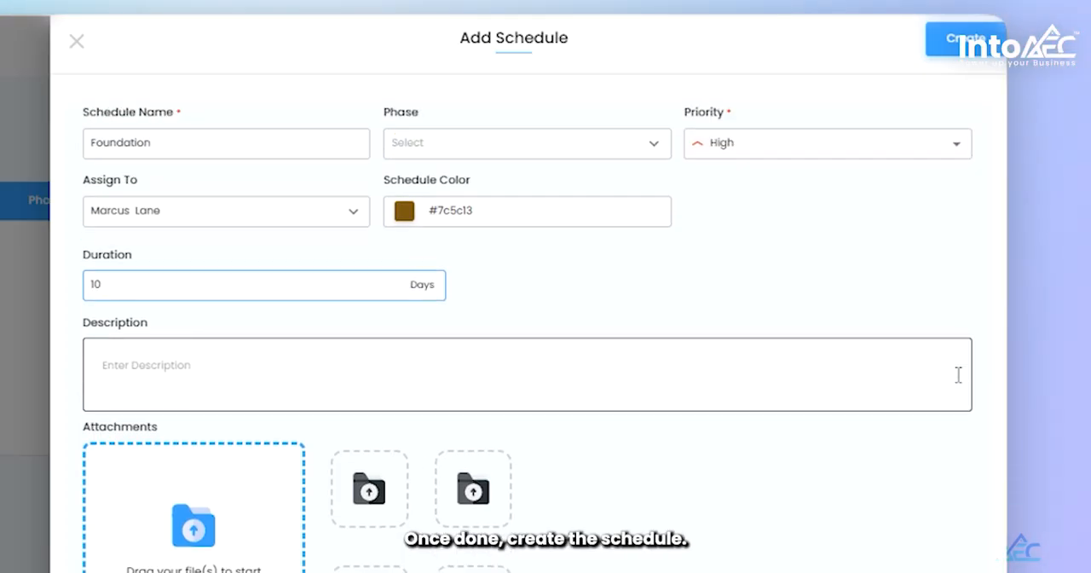
{"action": "left_click", "coordinate": [980, 51]}
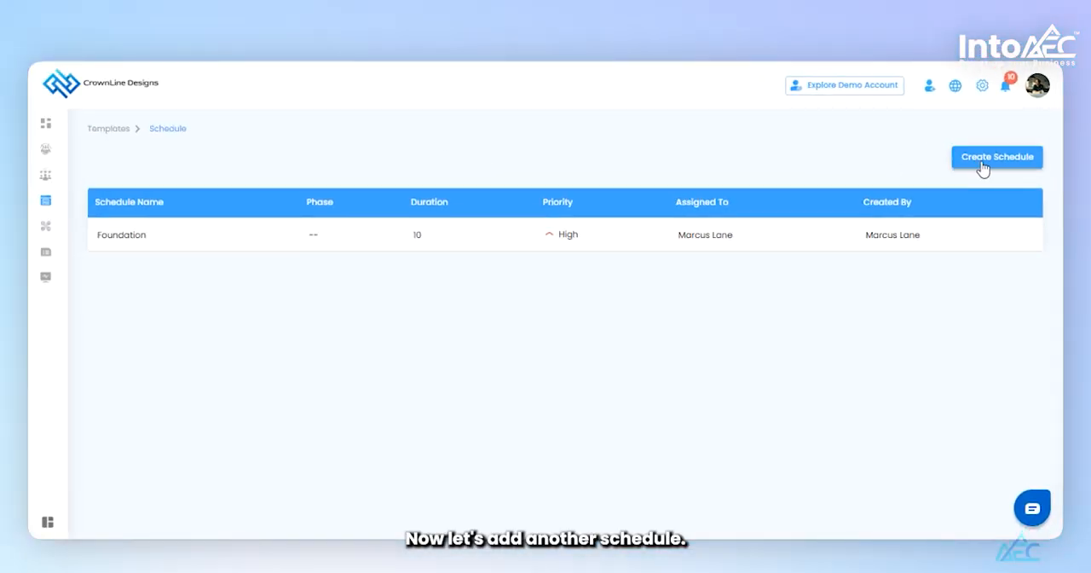
- Start another schedule in the template under the Foundation phase and name it "Site Marking"
{"action": "left_click", "coordinate": [983, 162]}
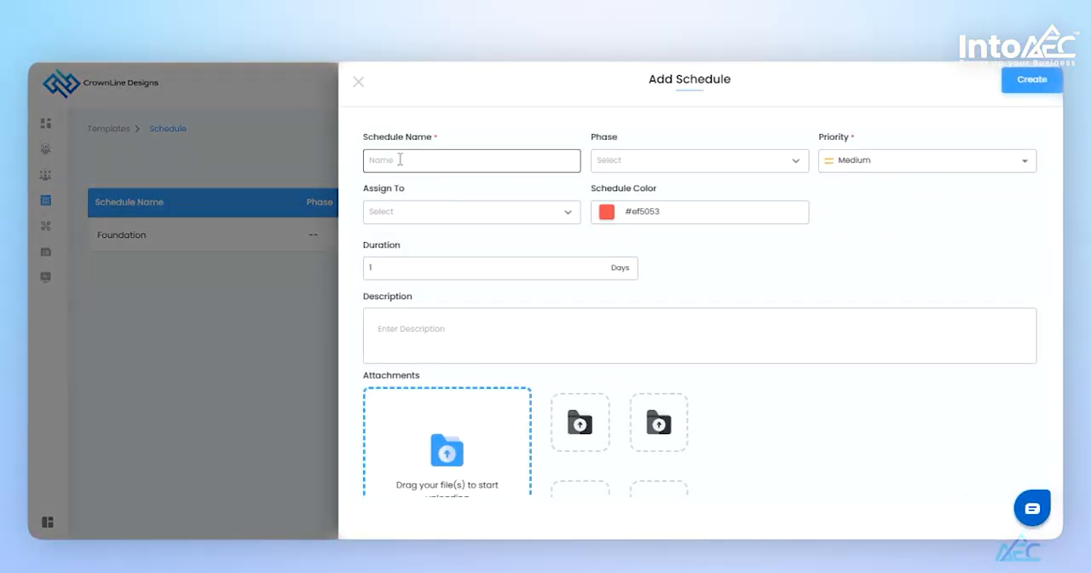
{"action": "left_click", "coordinate": [792, 168]}
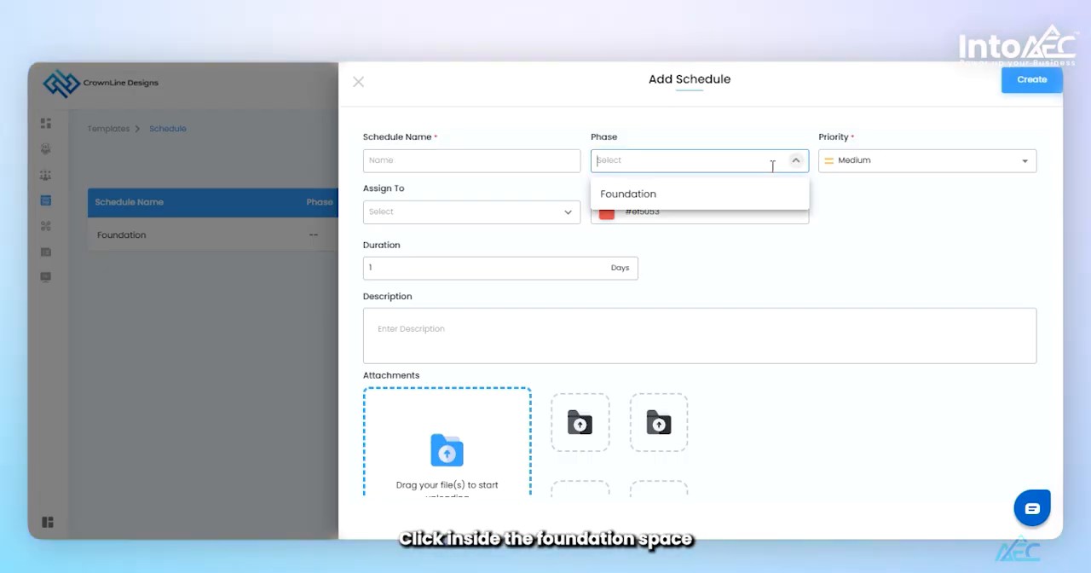
{"action": "left_click", "coordinate": [649, 196]}
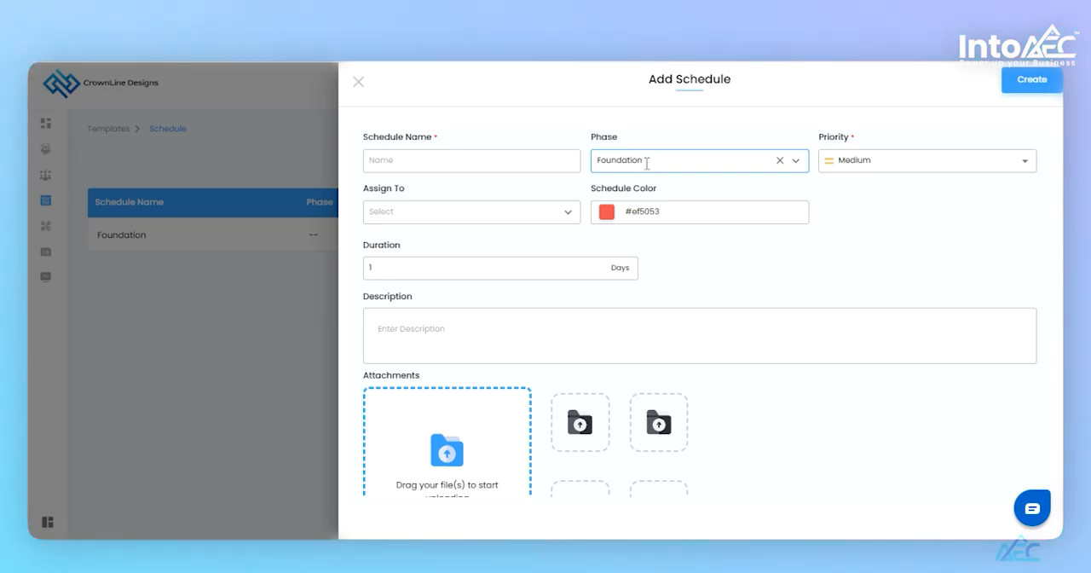
{"action": "left_click", "coordinate": [407, 161]}
{"action": "type", "text": "Site "}
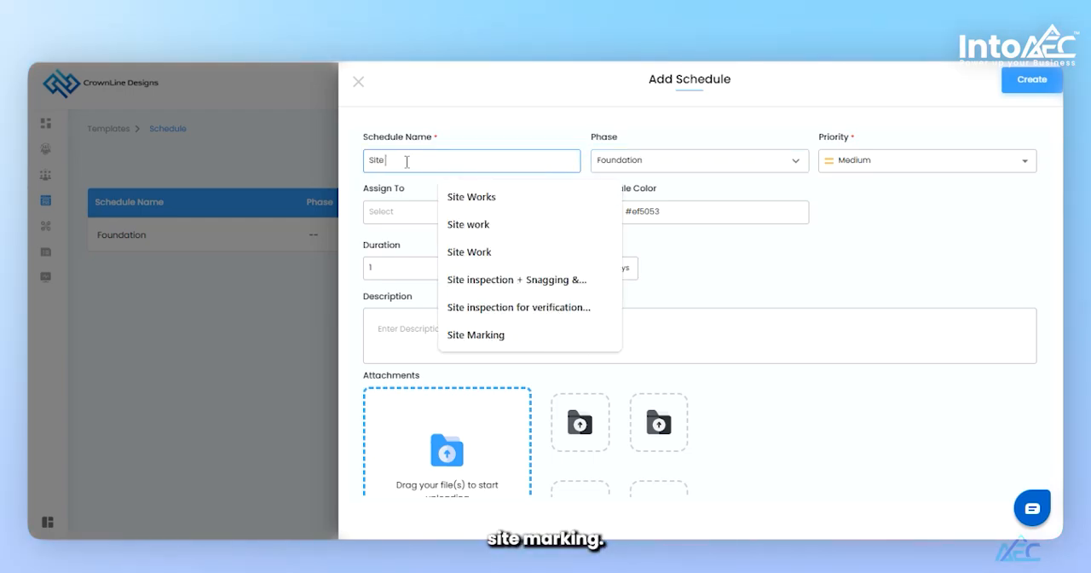
{"action": "type", "text": "Marking"}
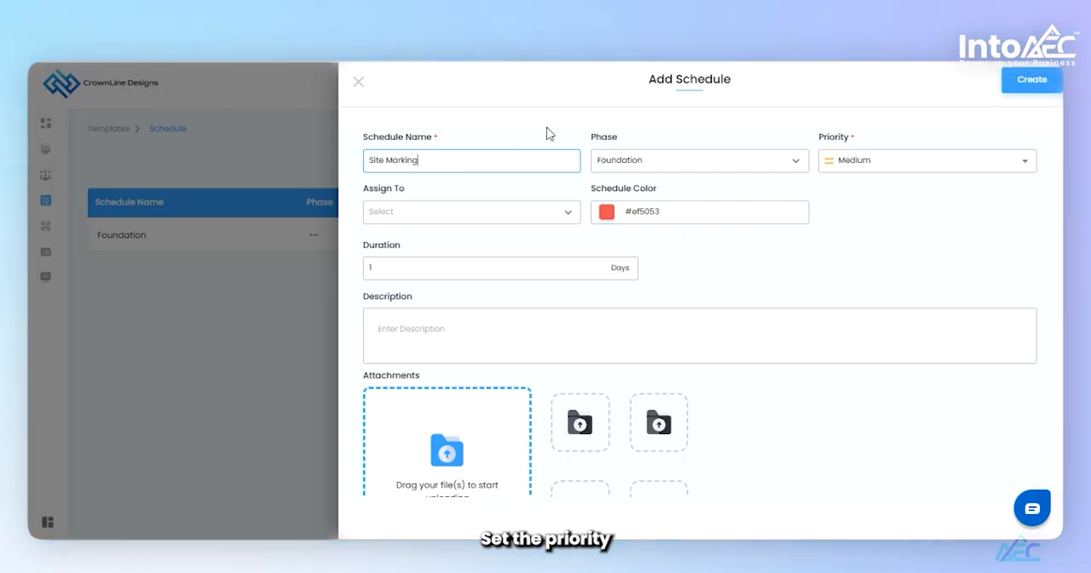
{"action": "left_click", "coordinate": [752, 118]}
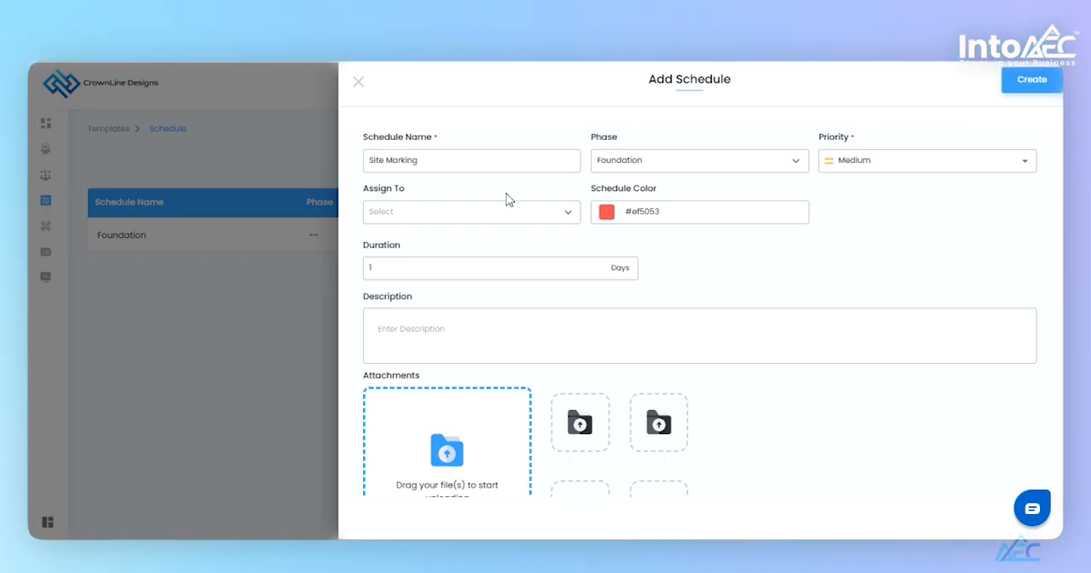
- Set the Site Marking schedule's duration to 5 days and create the schedule
{"action": "scroll", "coordinate": [506, 198], "scroll_direction": "down", "scroll_amount": 1}
{"action": "left_click", "coordinate": [395, 218]}
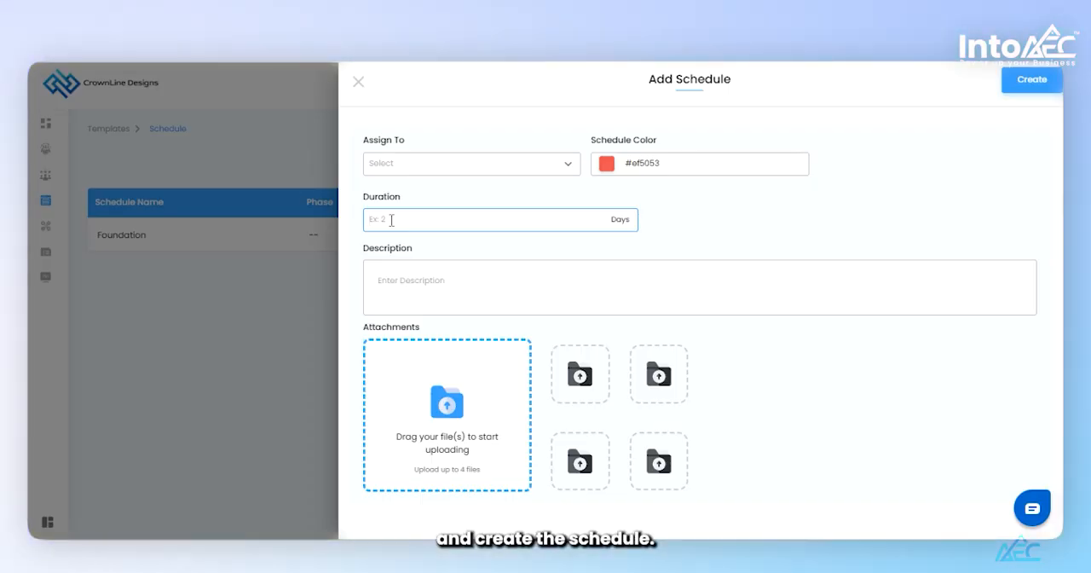
{"action": "left_click", "coordinate": [1031, 79]}
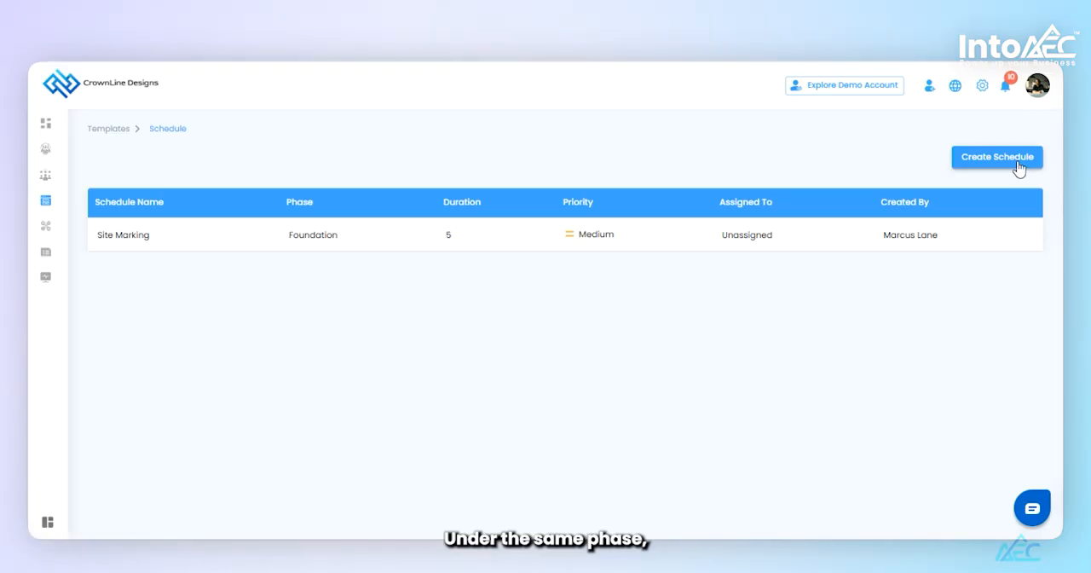
- Create a further schedule named "Site Excavation" under the Foundation phase, keeping the default priority and duration
{"action": "left_click", "coordinate": [1019, 165]}
{"action": "left_click", "coordinate": [467, 167]}
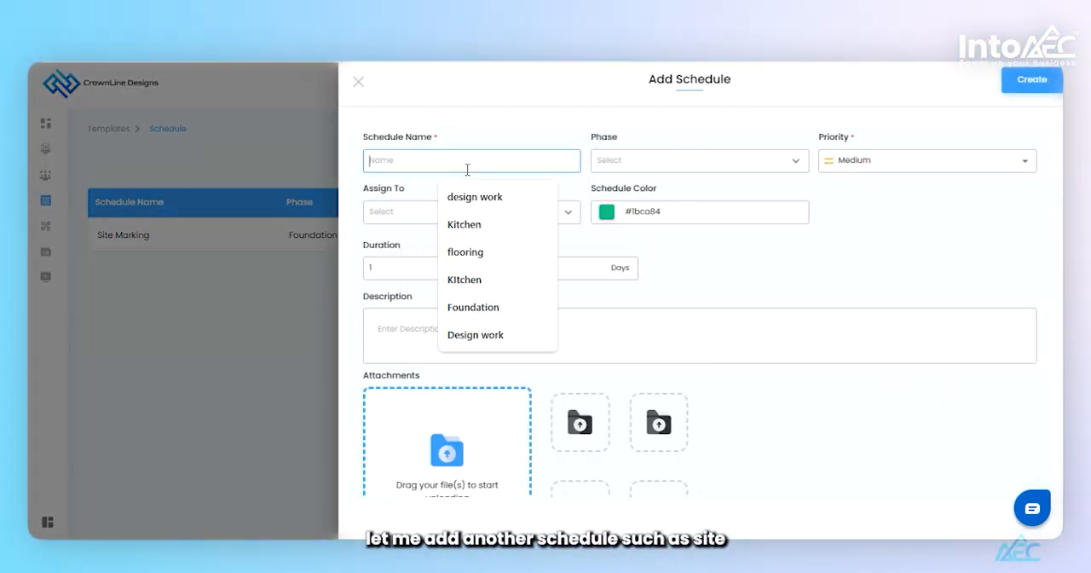
{"action": "type", "text": "S"}
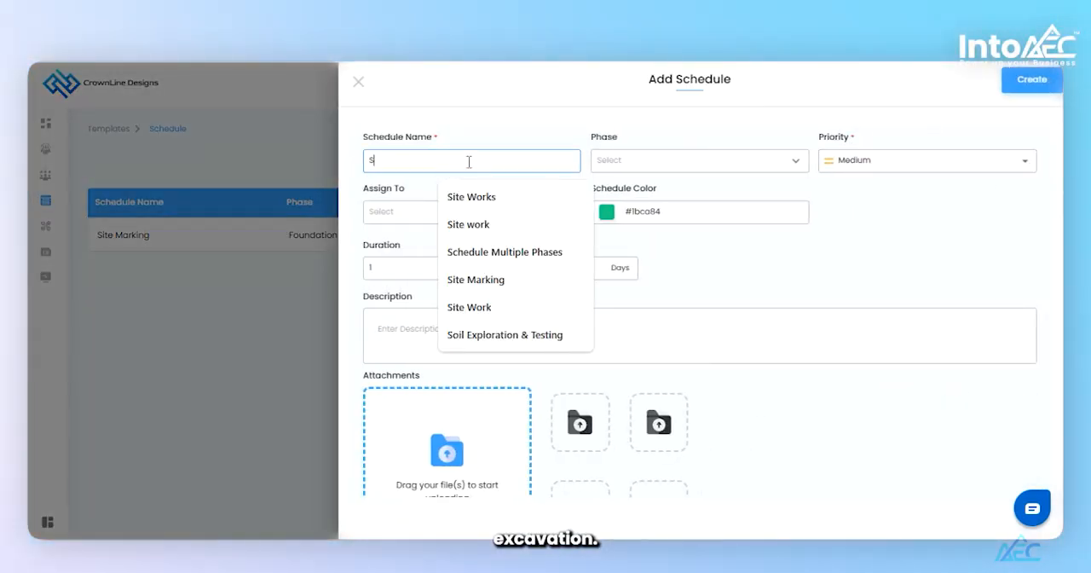
{"action": "type", "text": "ite Excavation"}
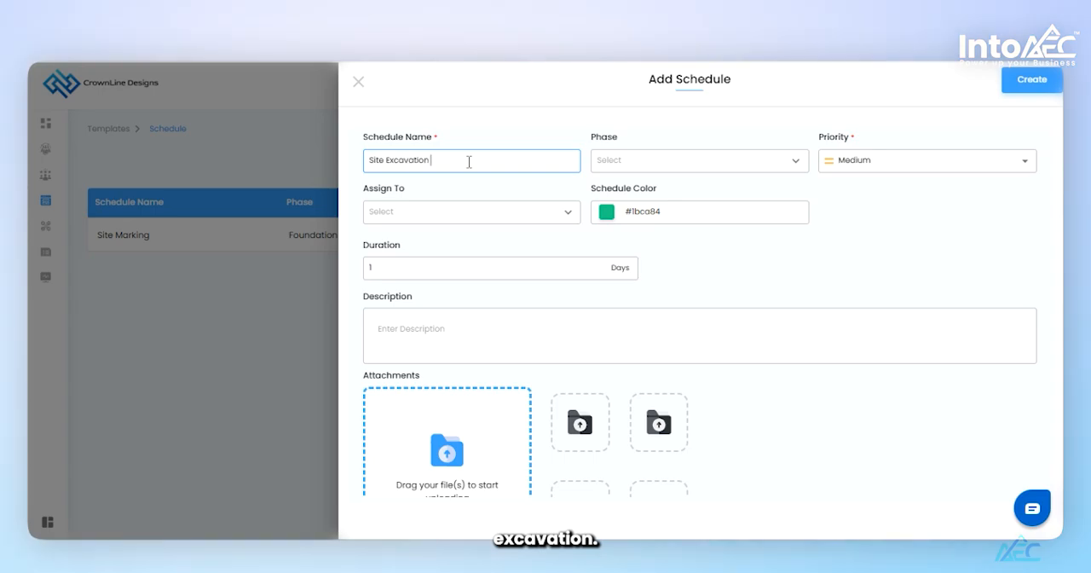
{"action": "left_click", "coordinate": [607, 161]}
{"action": "left_click", "coordinate": [616, 195]}
{"action": "left_click", "coordinate": [1032, 80]}
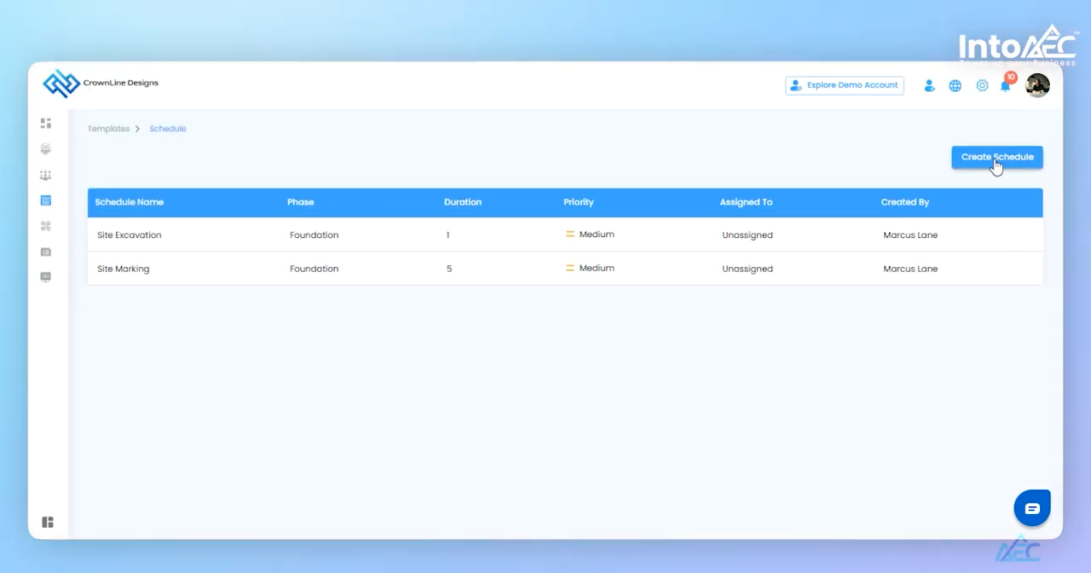
- Create another schedule in the template named "Site Planing" under the Foundation phase, keeping the default priority and duration
{"action": "left_click", "coordinate": [996, 158]}
{"action": "left_click", "coordinate": [485, 163]}
{"action": "type", "text": "Site Planing"}
{"action": "left_click", "coordinate": [665, 160]}
{"action": "left_click", "coordinate": [618, 194]}
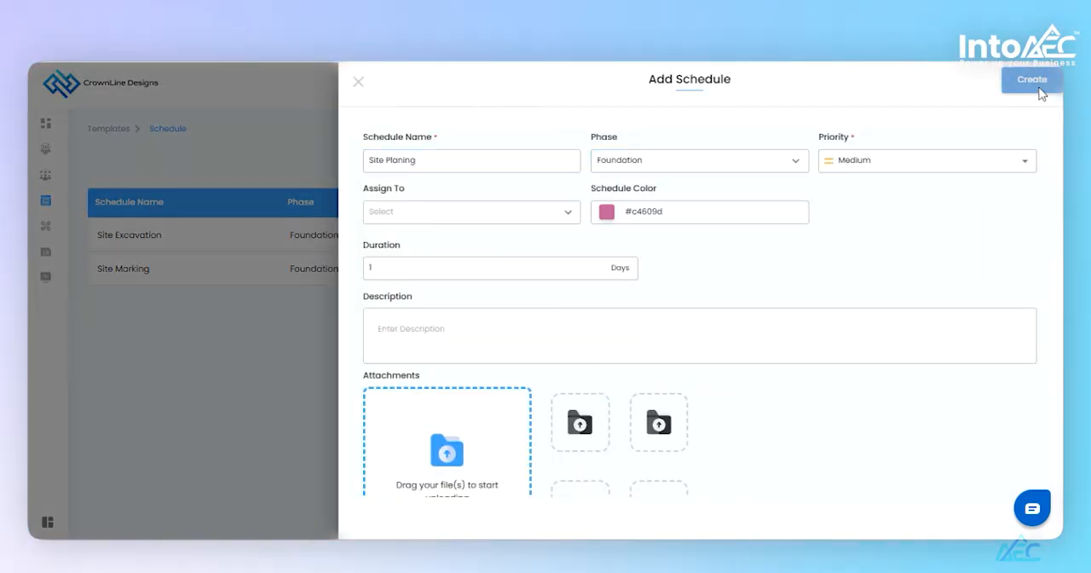
{"action": "left_click", "coordinate": [1031, 79]}
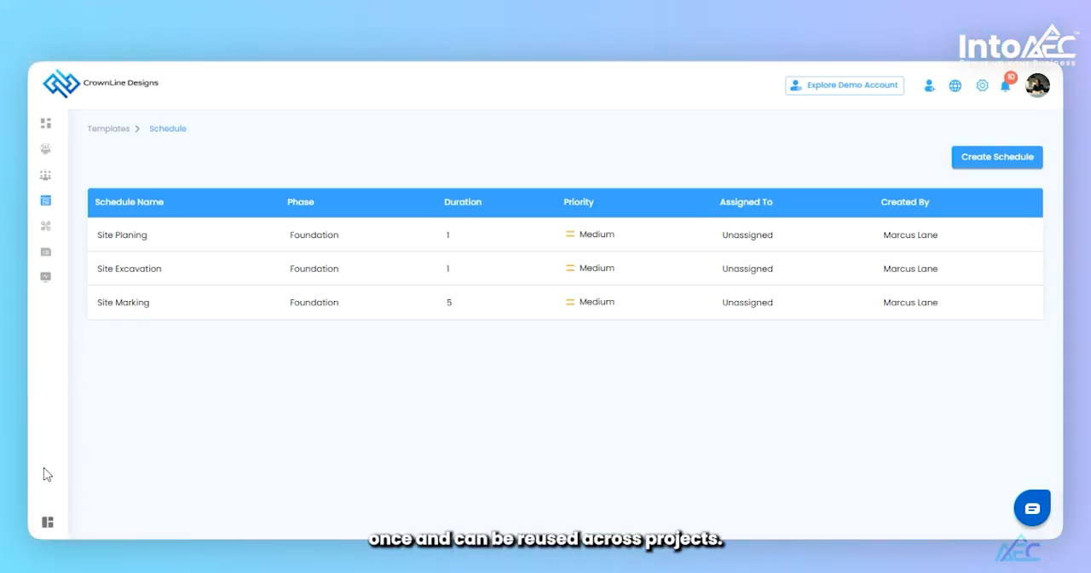
- Leave the schedule templates and open the client project of type Interior Design from the clients list
{"action": "left_click", "coordinate": [113, 134]}
{"action": "left_click", "coordinate": [49, 522]}
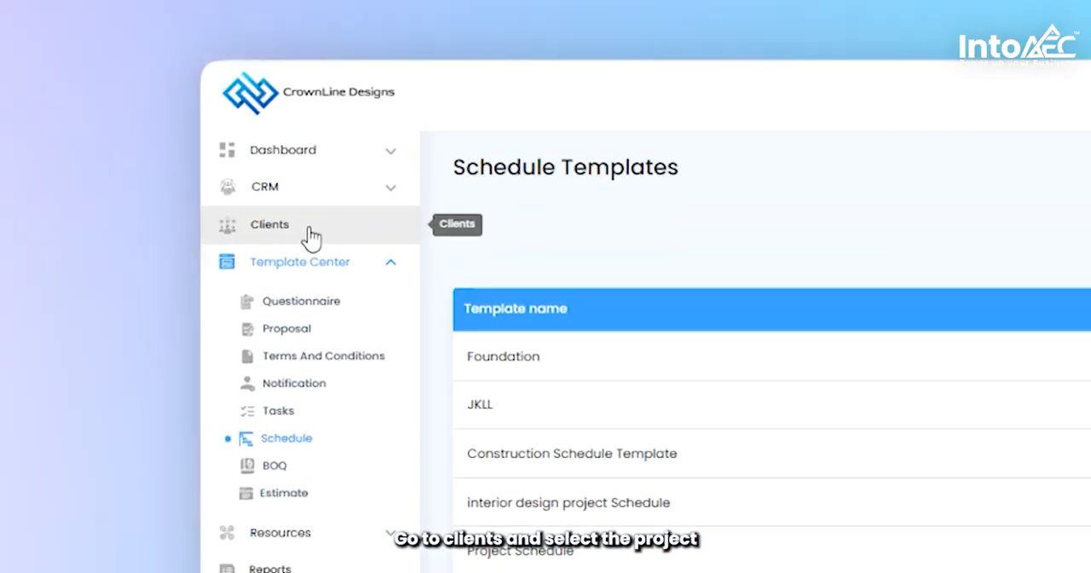
{"action": "left_click", "coordinate": [312, 236]}
{"action": "scroll", "coordinate": [579, 523], "scroll_direction": "down", "scroll_amount": 2}
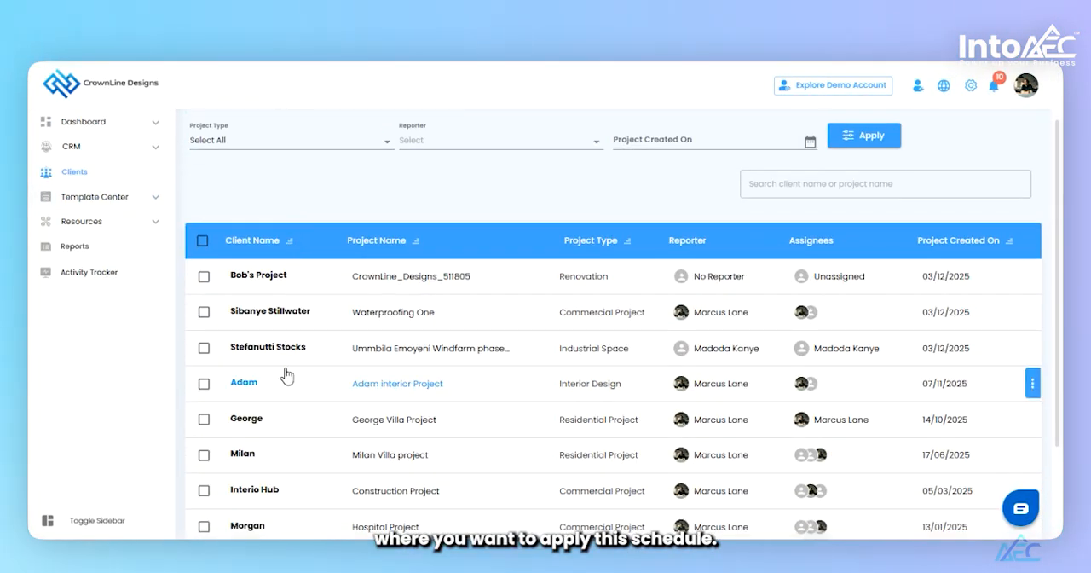
{"action": "left_click", "coordinate": [246, 383]}
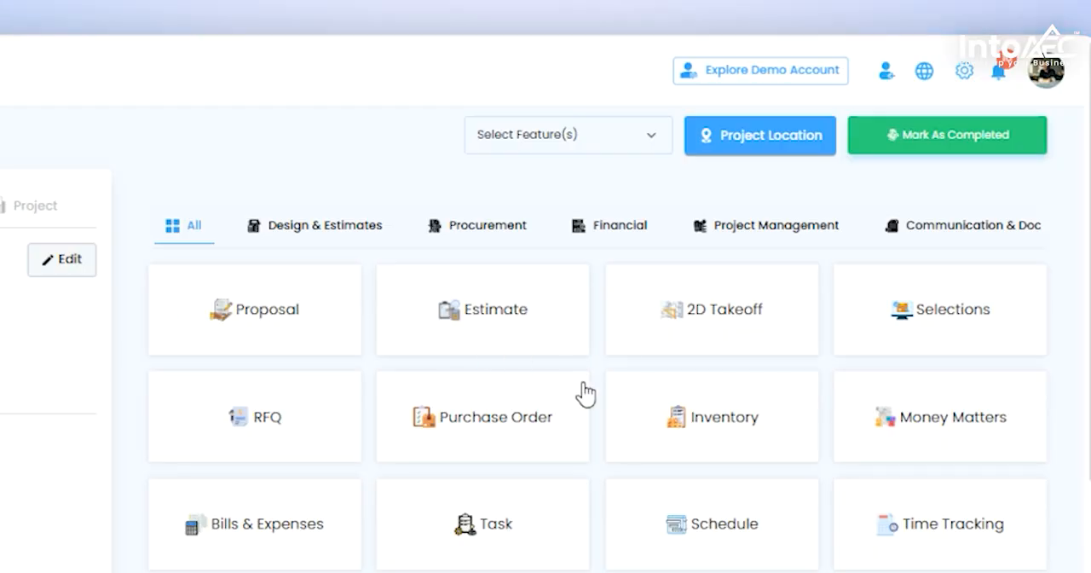
- Open the project's Schedule section under project management, then view the blank Add Schedule form and close it without creating anything
{"action": "scroll", "coordinate": [586, 393], "scroll_direction": "down", "scroll_amount": 1}
{"action": "scroll", "coordinate": [585, 393], "scroll_direction": "up", "scroll_amount": 1}
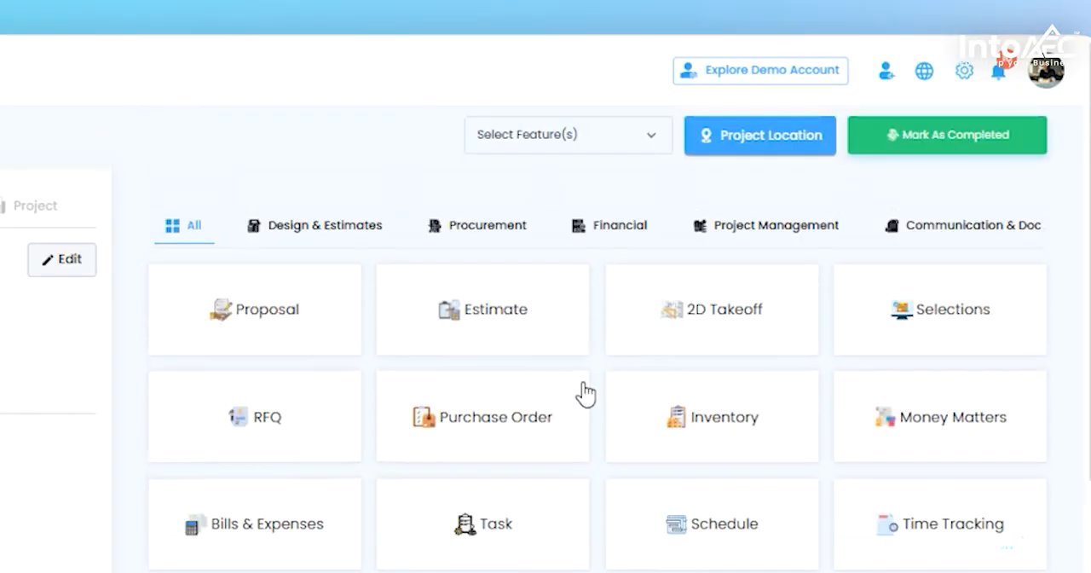
{"action": "left_click", "coordinate": [773, 240]}
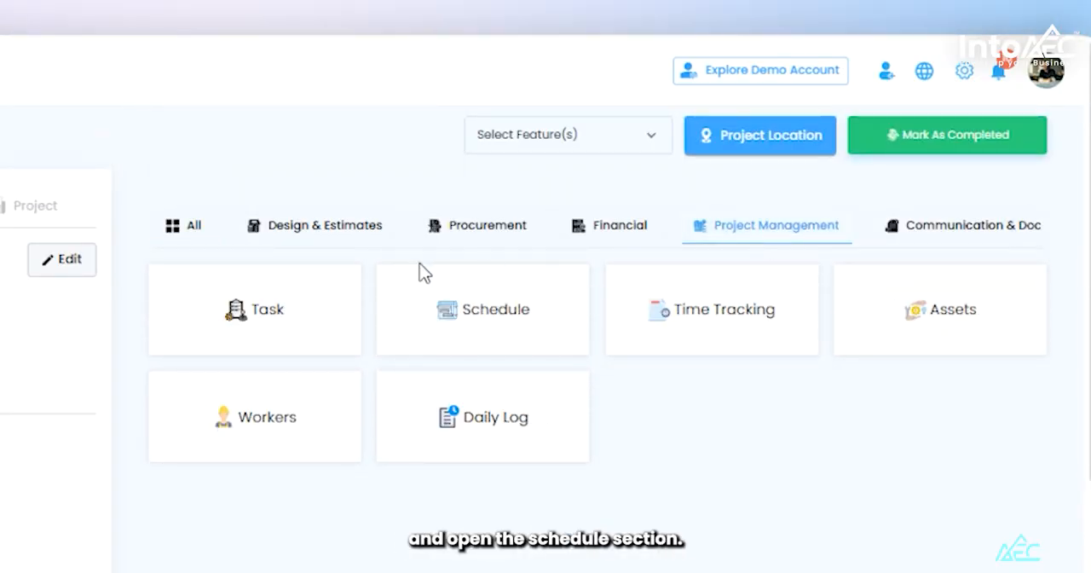
{"action": "left_click", "coordinate": [518, 309]}
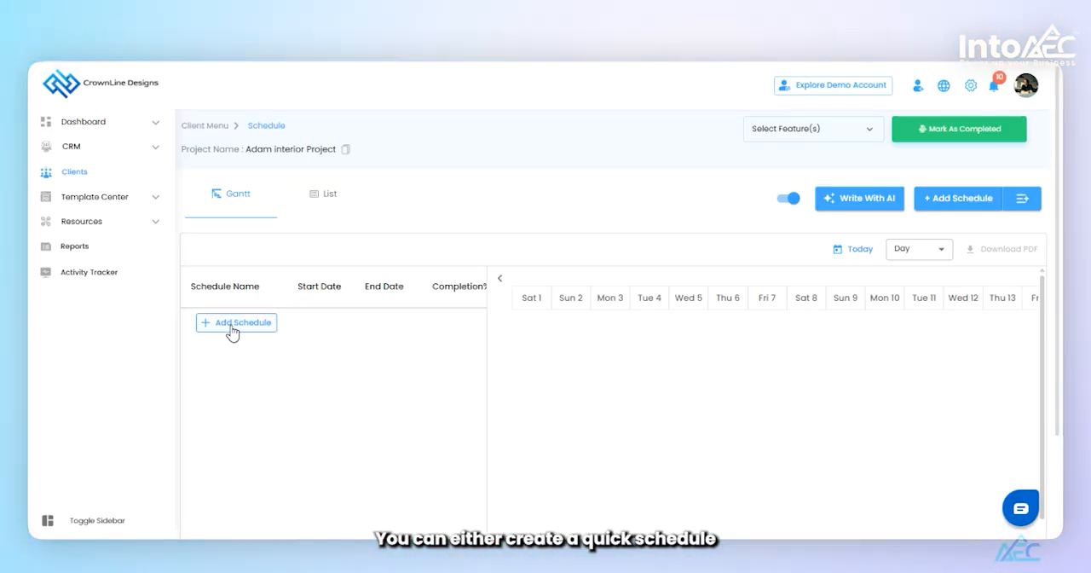
{"action": "left_click", "coordinate": [963, 210]}
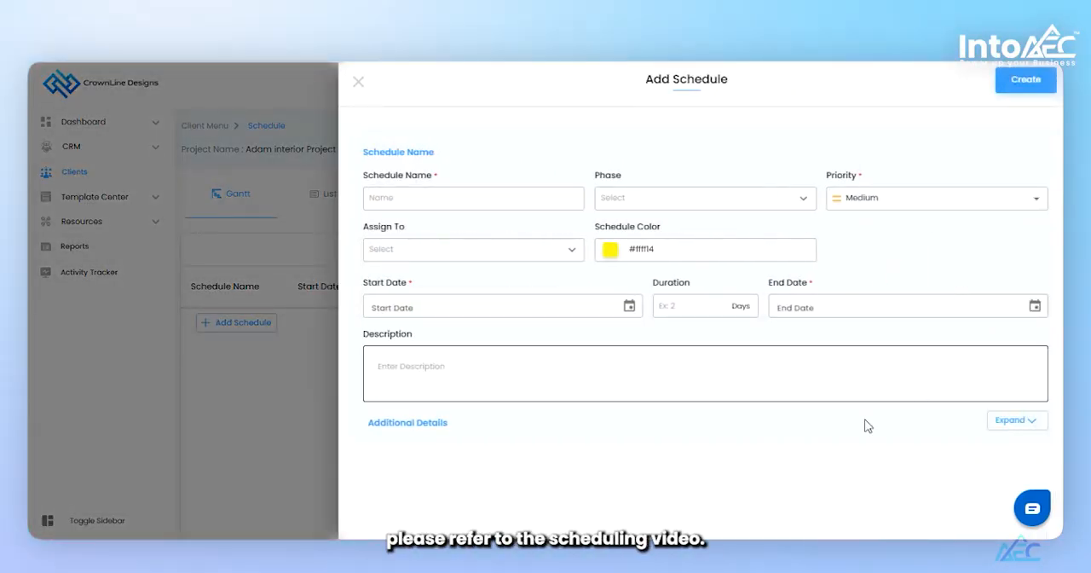
{"action": "left_click", "coordinate": [358, 81]}
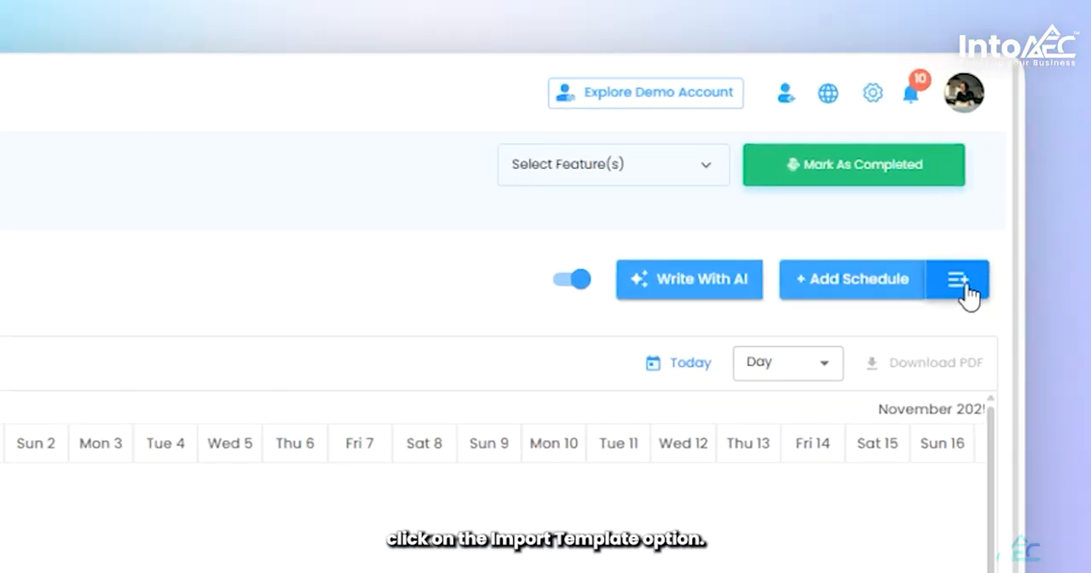
- Import the Foundation schedule template into the project's schedule
{"action": "left_click", "coordinate": [968, 289]}
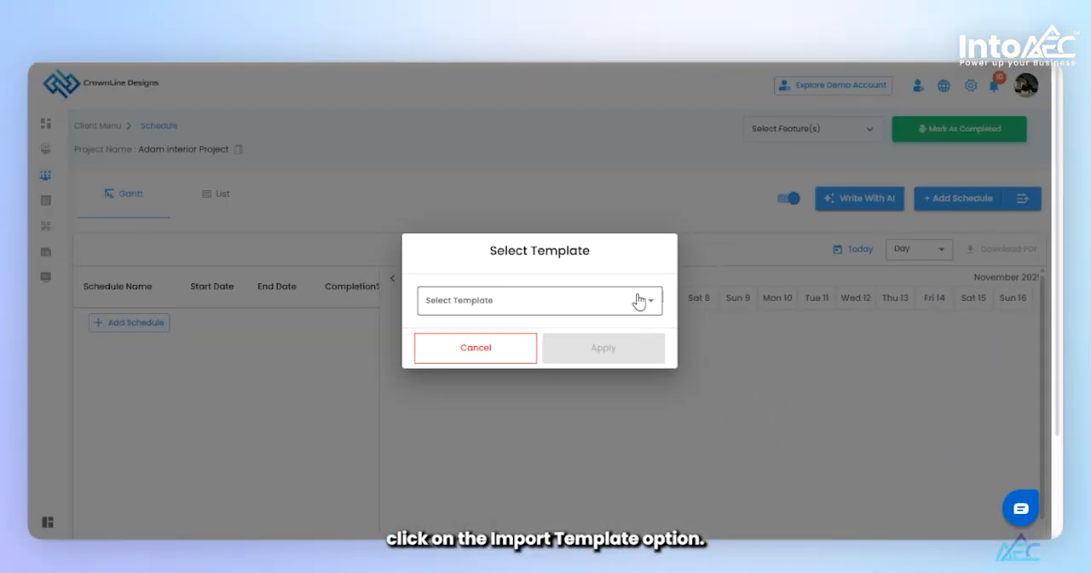
{"action": "left_click", "coordinate": [637, 300]}
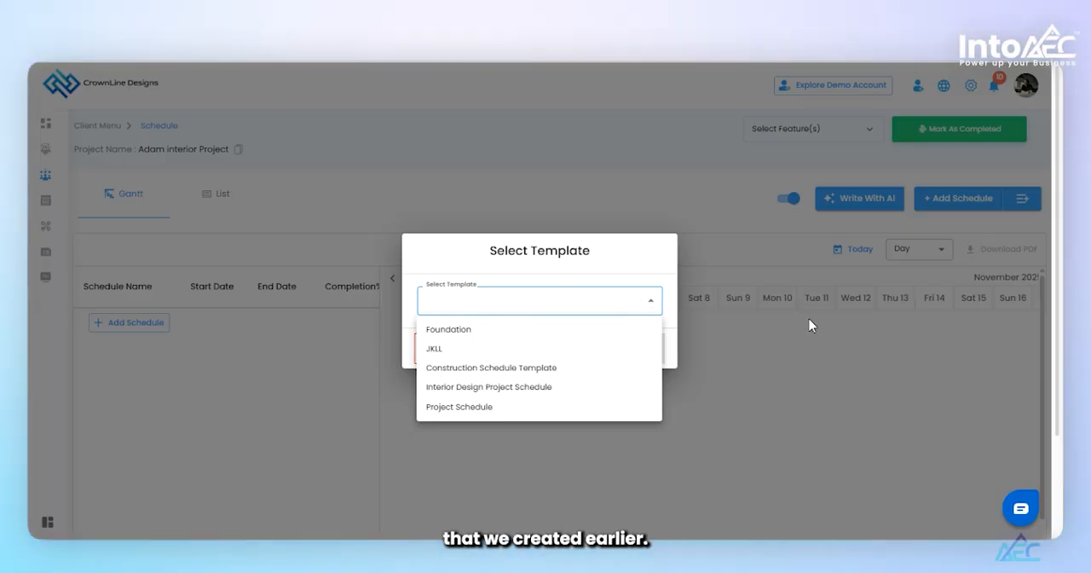
{"action": "left_click", "coordinate": [480, 332]}
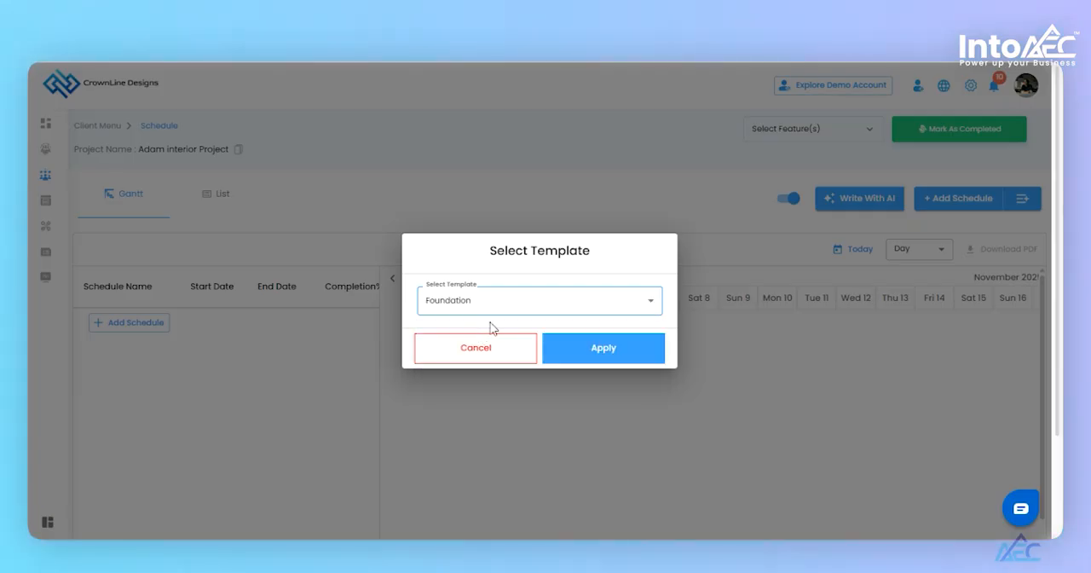
{"action": "left_click", "coordinate": [603, 348]}
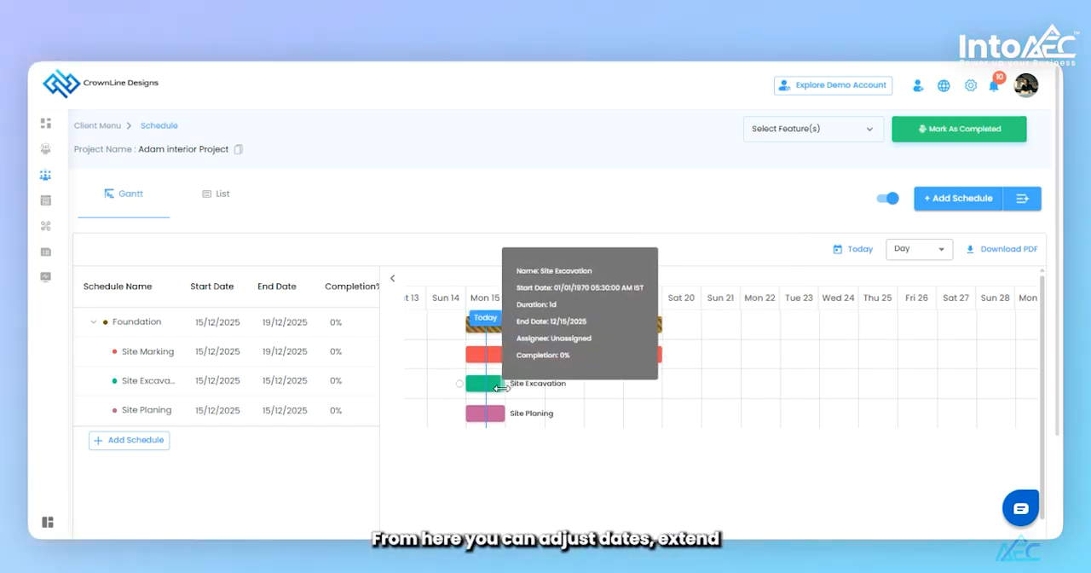
- On the Gantt chart, extend Site Excavation to end on 20/12/2025 and Site Planing to end on 19/12/2025
{"action": "left_click_drag", "start_coordinate": [499, 388], "coordinate": [701, 389]}
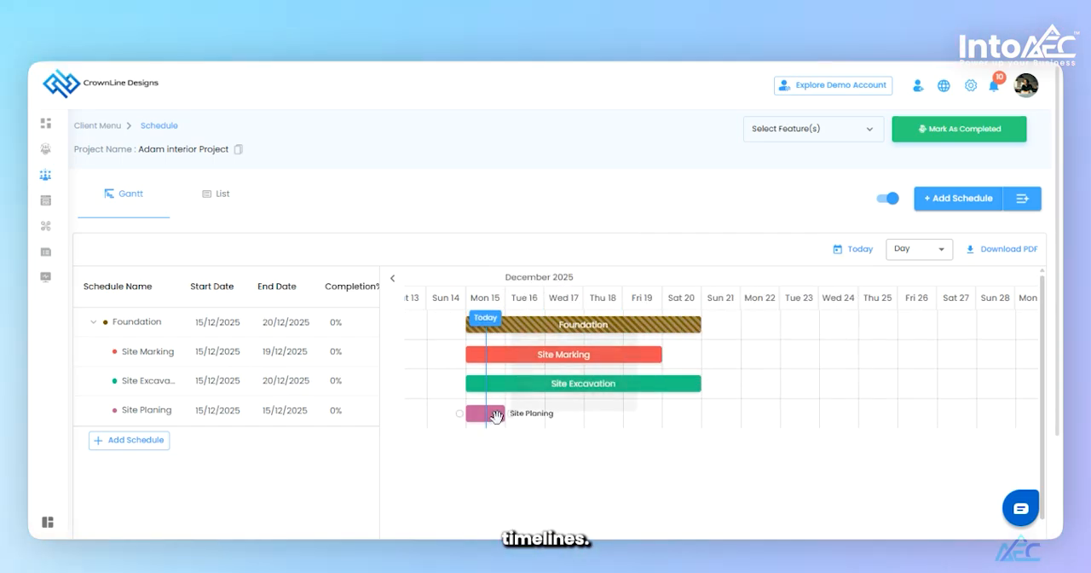
{"action": "left_click_drag", "start_coordinate": [502, 414], "coordinate": [650, 415]}
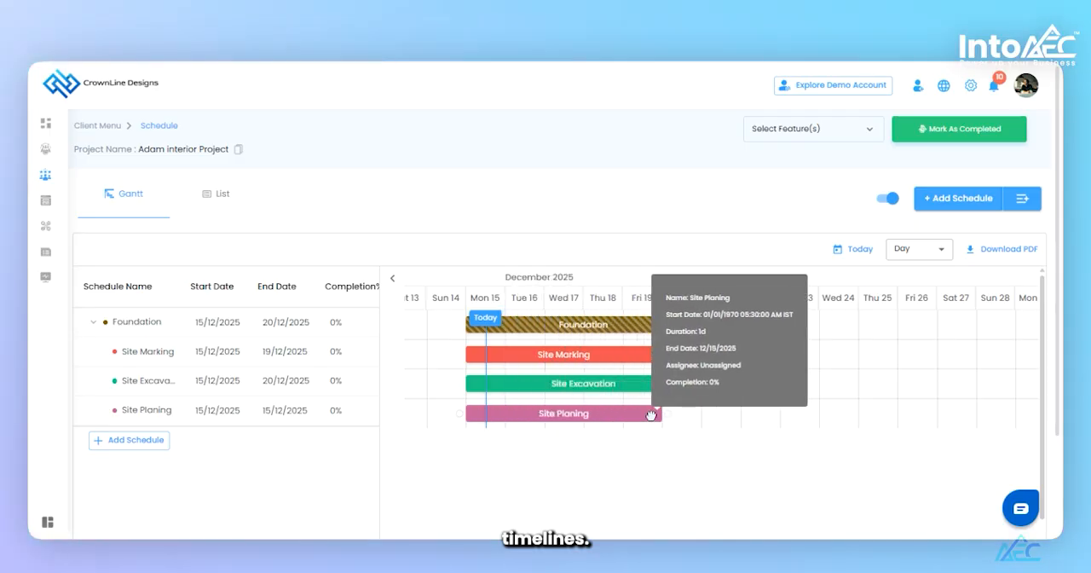
- View the editable details of the Site Planing schedule and close them without changing anything
{"action": "right_click", "coordinate": [591, 416]}
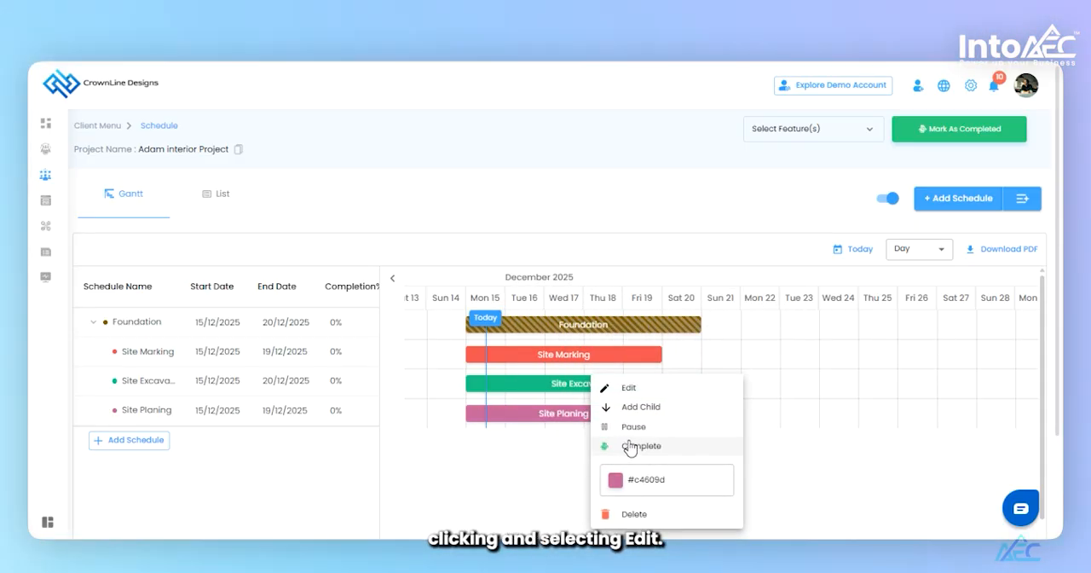
{"action": "left_click", "coordinate": [664, 389]}
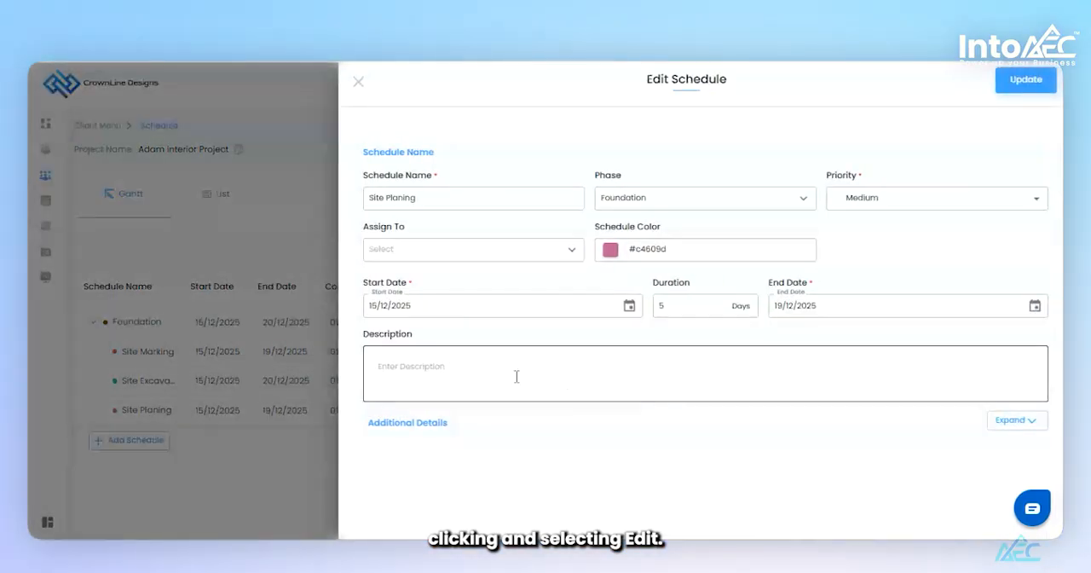
{"action": "left_click", "coordinate": [358, 83]}
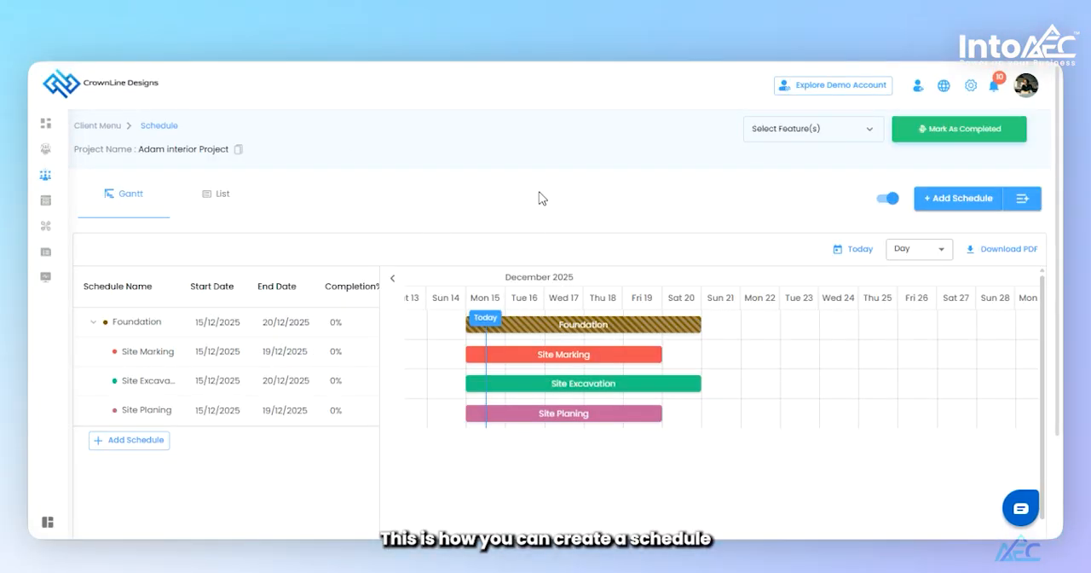